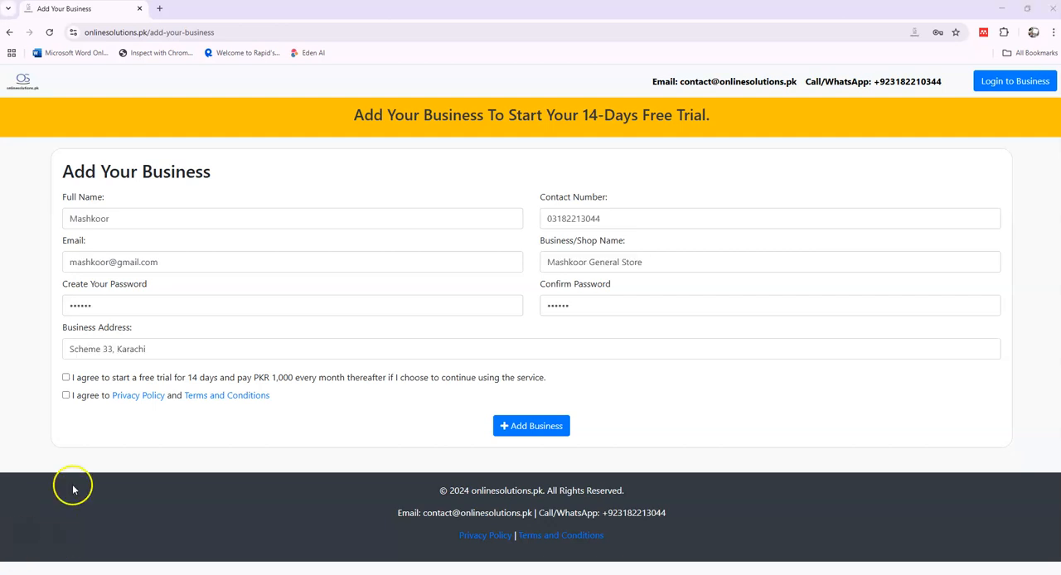
Step: Accept the 14-day free trial terms and the privacy policy, submit the business registration, and dismiss the password warning
left_click(67, 378)
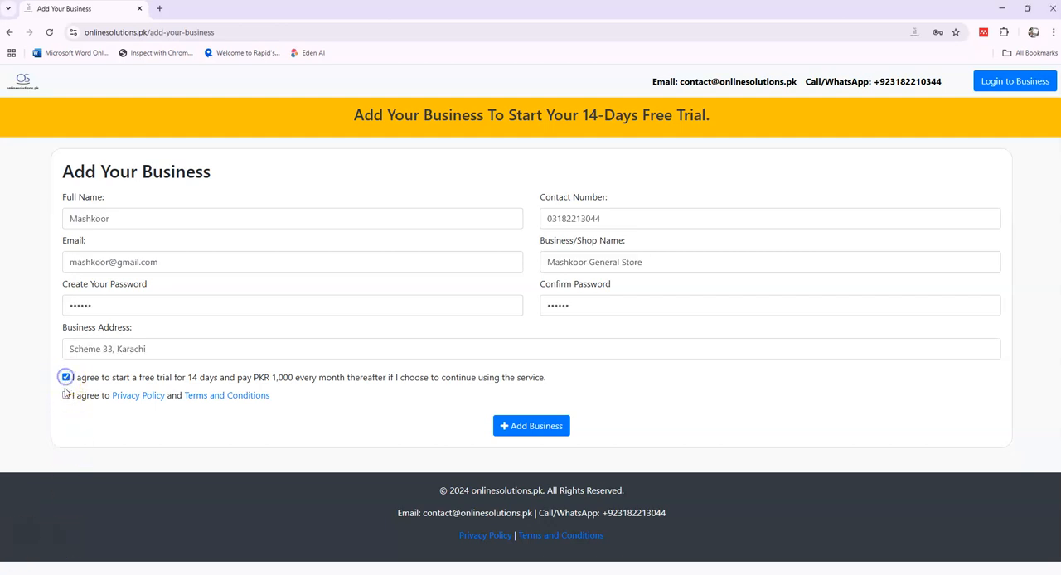
left_click(65, 396)
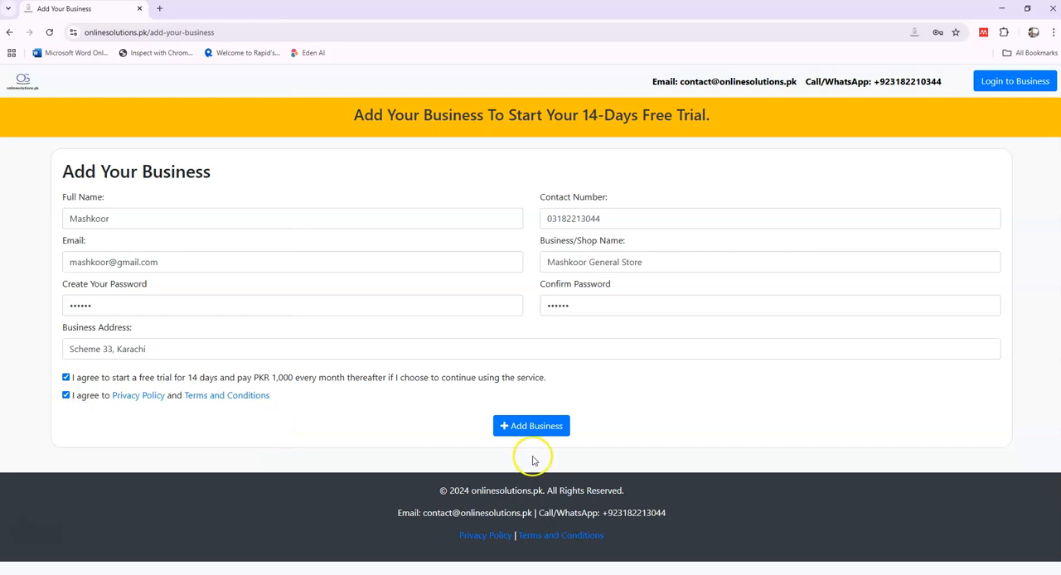
left_click(524, 426)
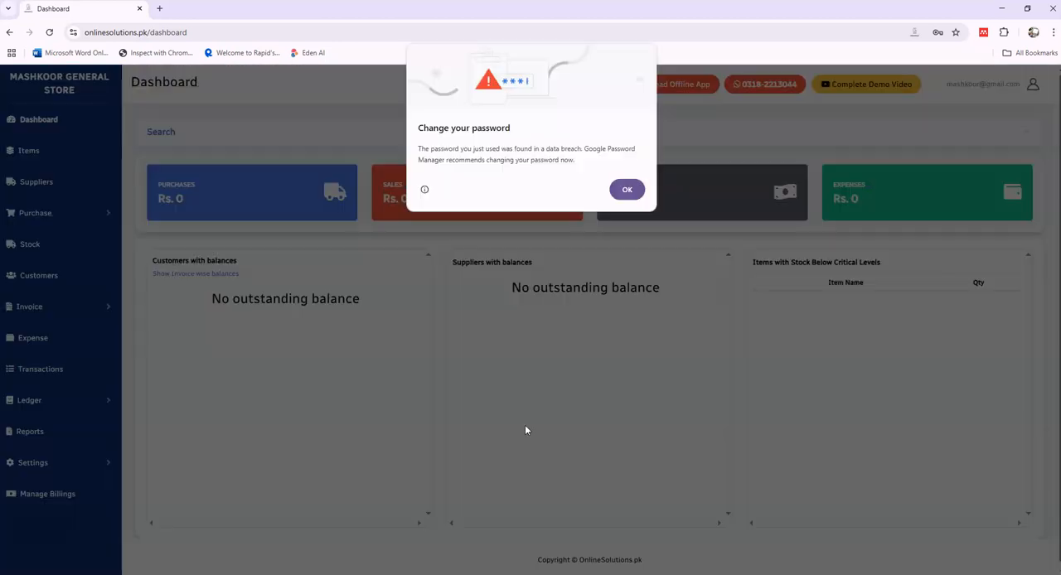
left_click(627, 190)
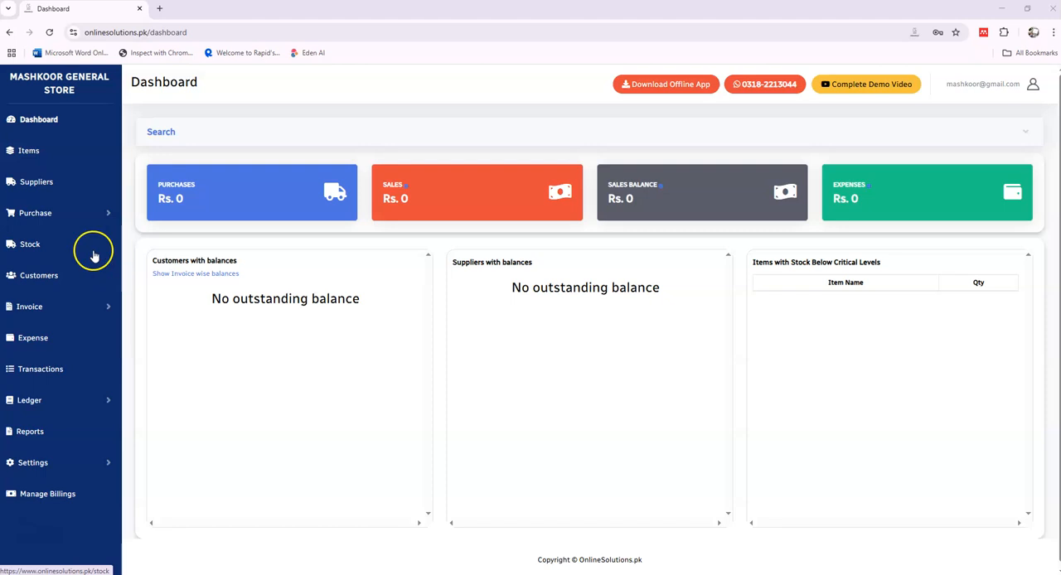
Step: Open the Items page and look over the blank new-item form and the Excel import options
left_click(35, 154)
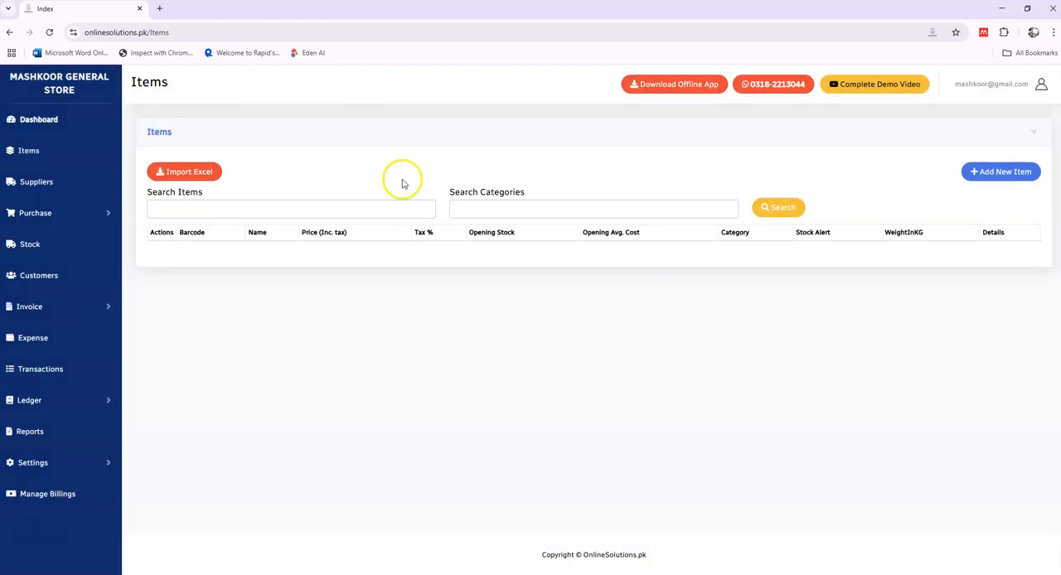
left_click(986, 182)
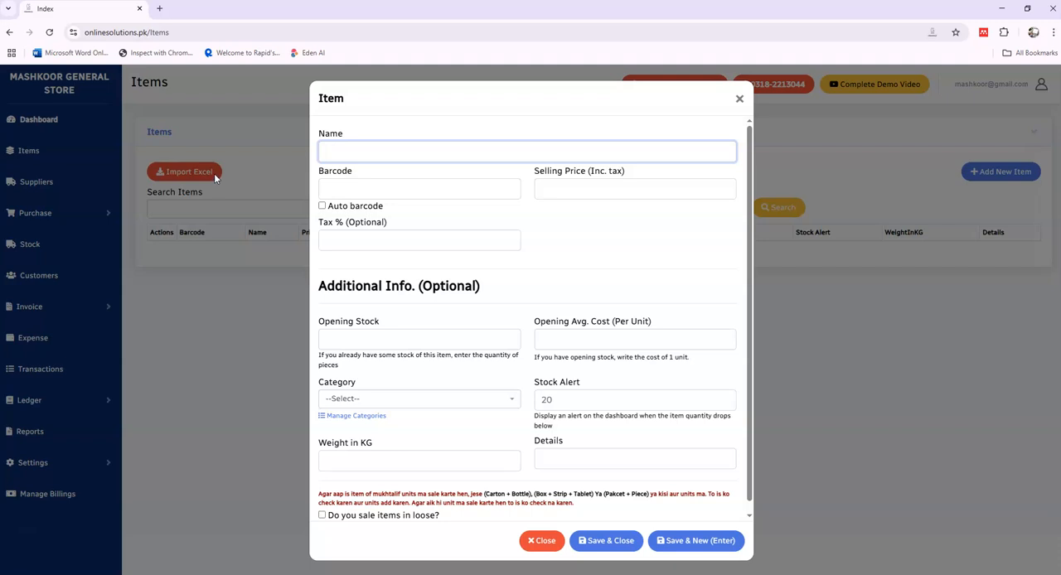
left_click(744, 100)
left_click(206, 170)
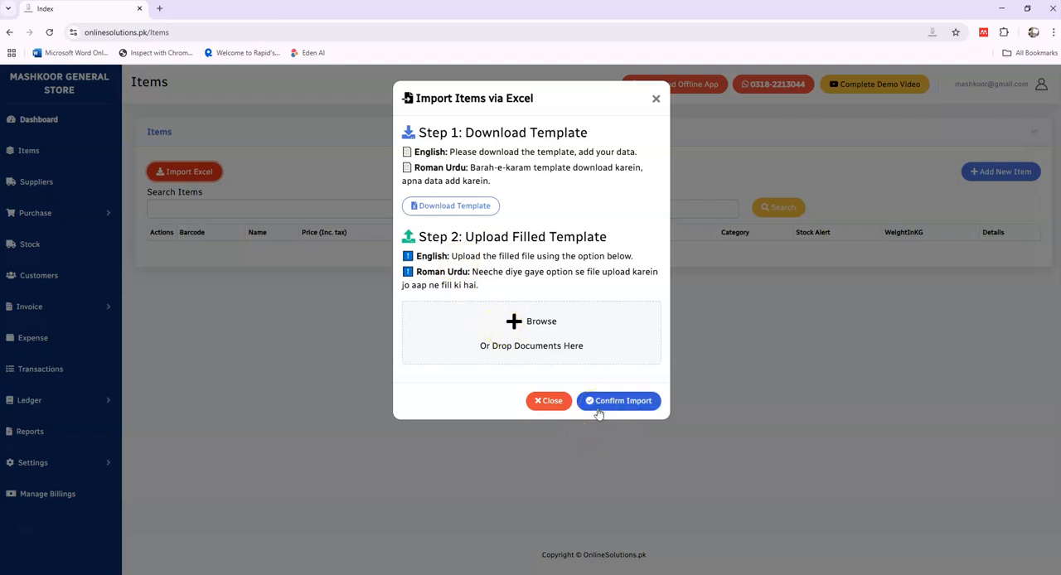
left_click(551, 404)
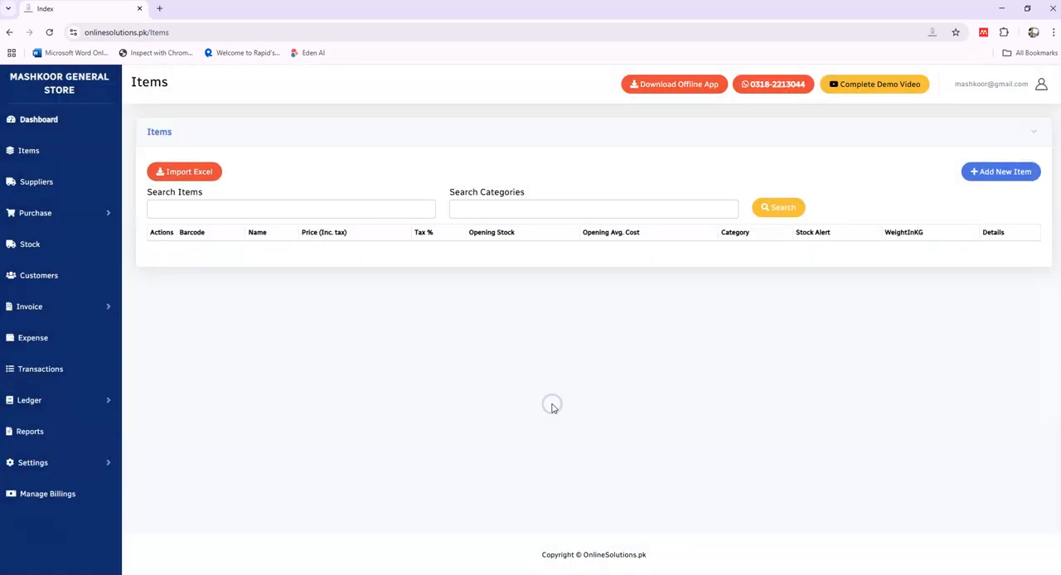
Step: Add and save a new item named COLA NEXT 1.5 LTR with an automatic barcode and a selling price of 600
left_click(994, 177)
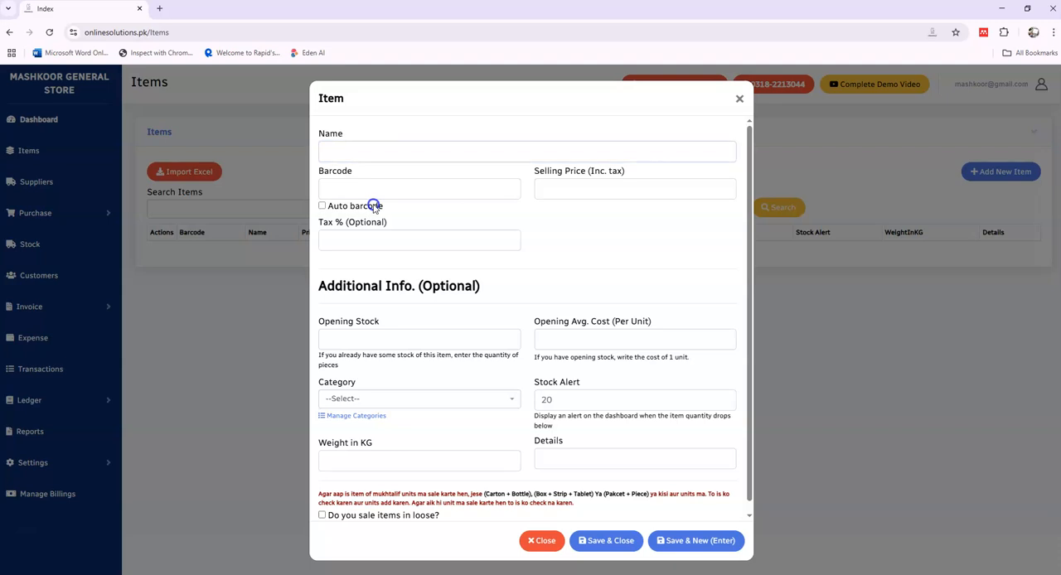
left_click(373, 206)
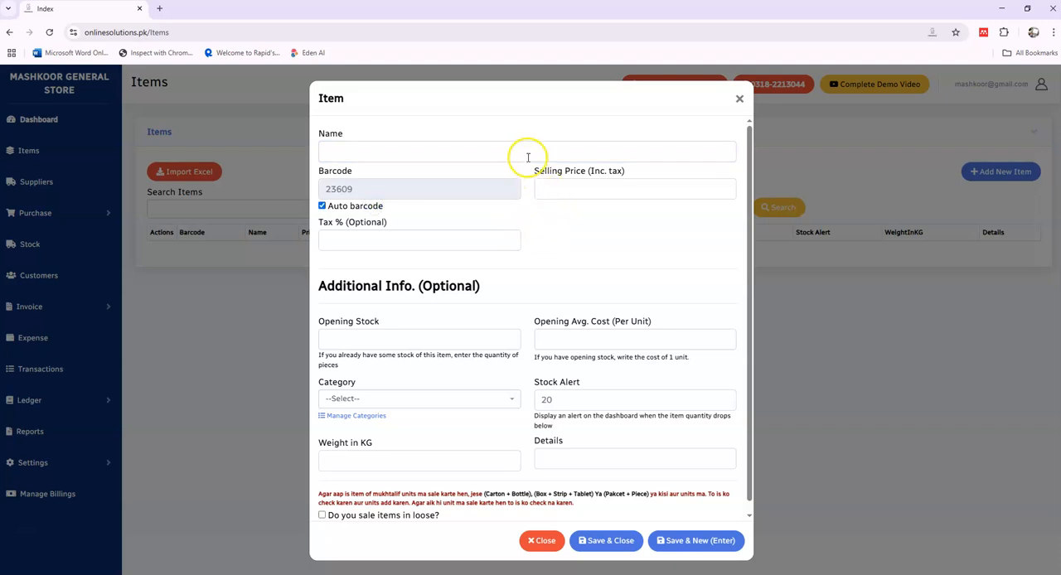
scroll(509, 315, "down", 1)
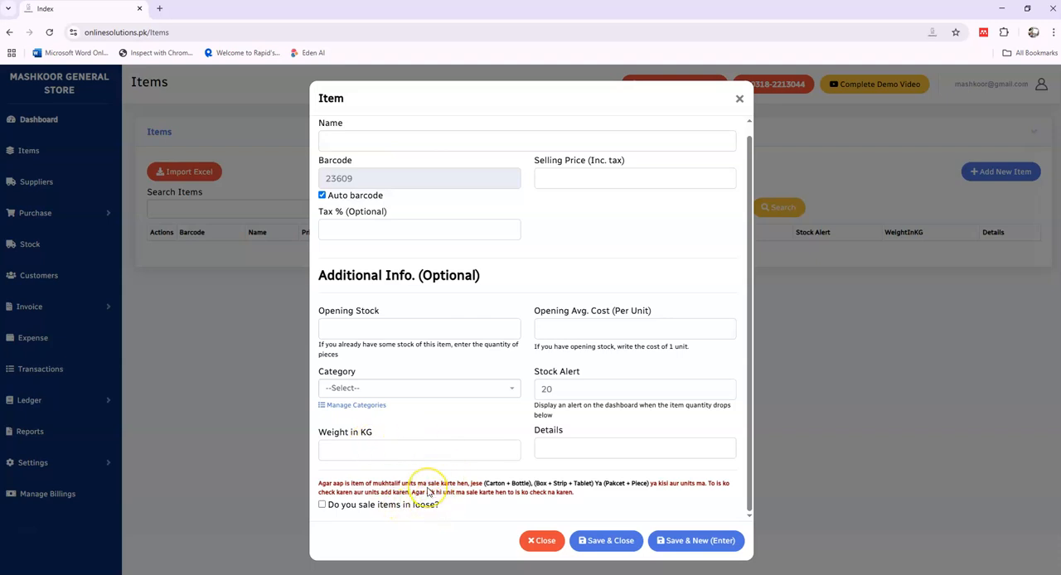
scroll(481, 293, "up", 1)
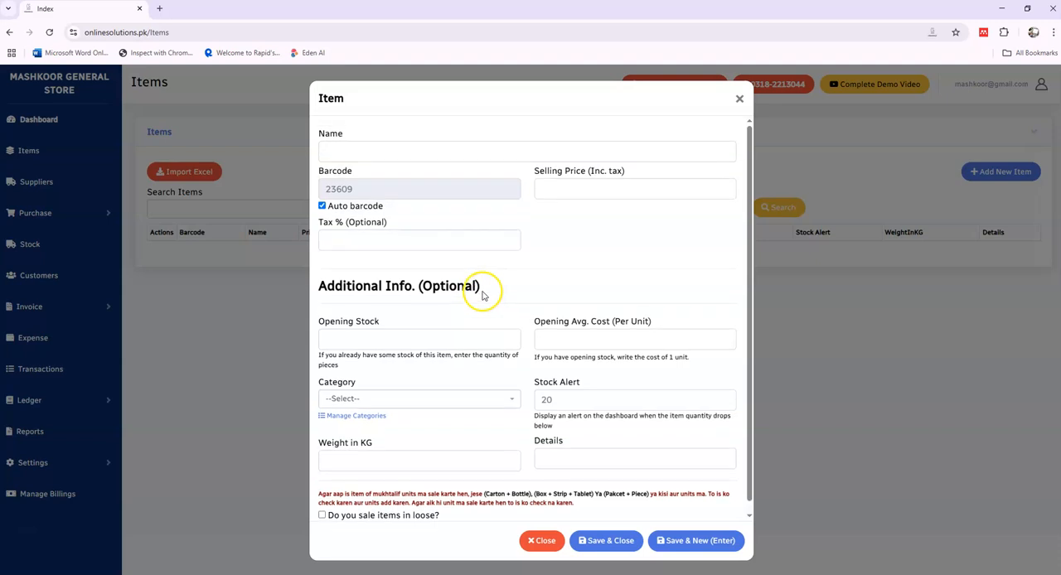
left_click(446, 158)
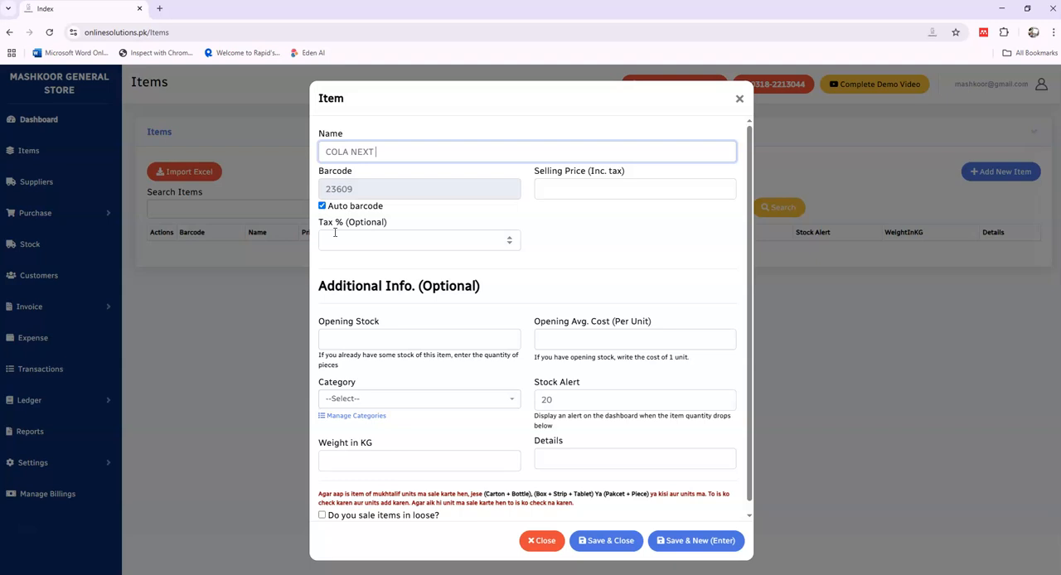
key("Tab")
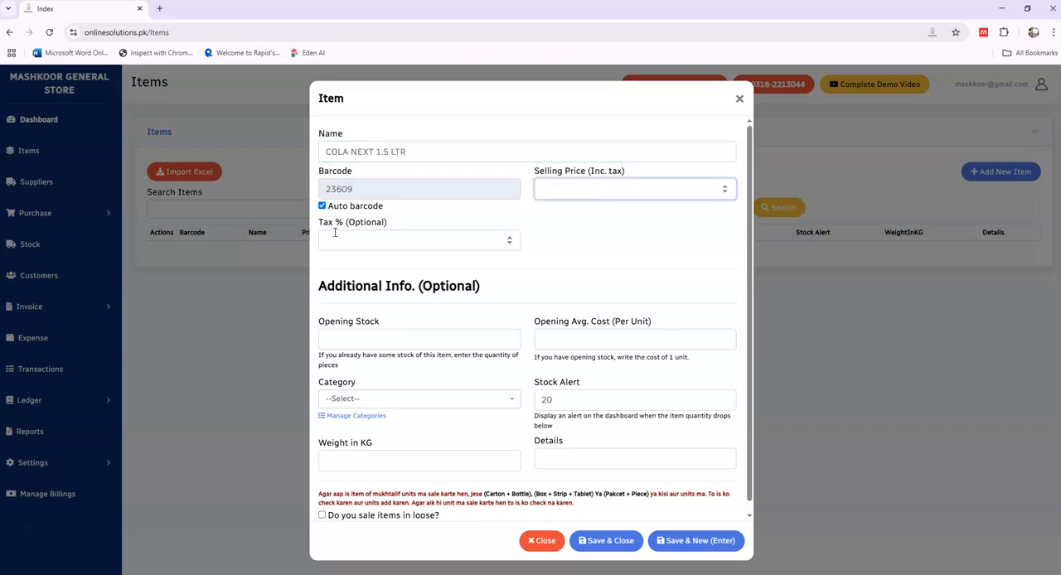
key("Tab")
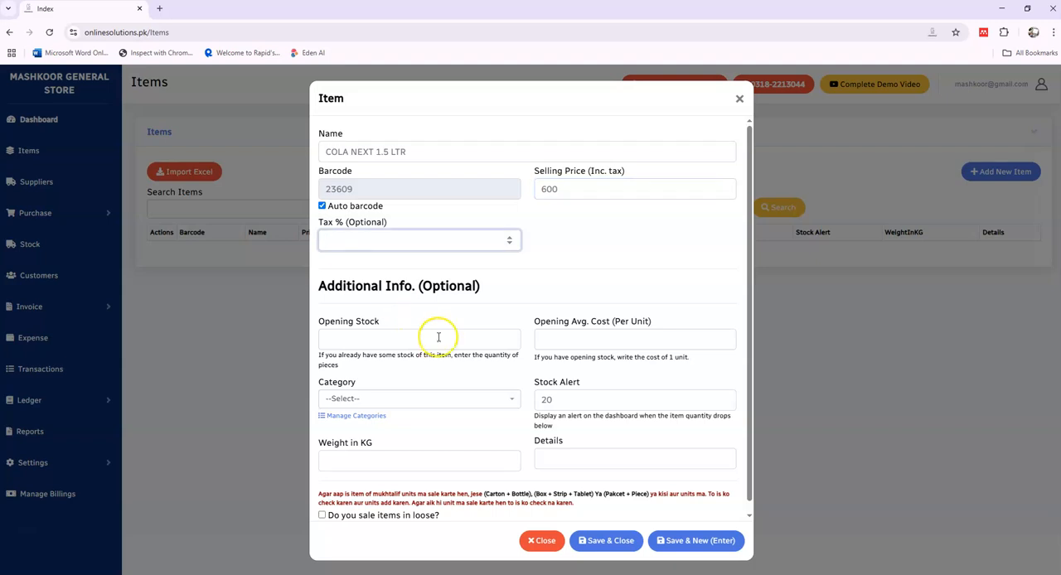
left_click(605, 541)
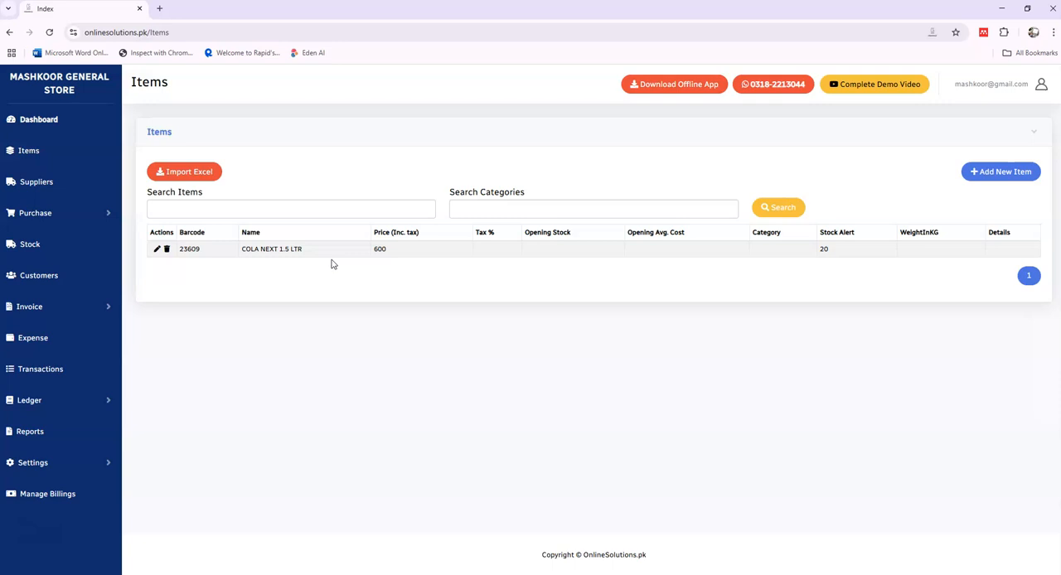
Step: Add and save a new supplier named Supplier 1
left_click(43, 185)
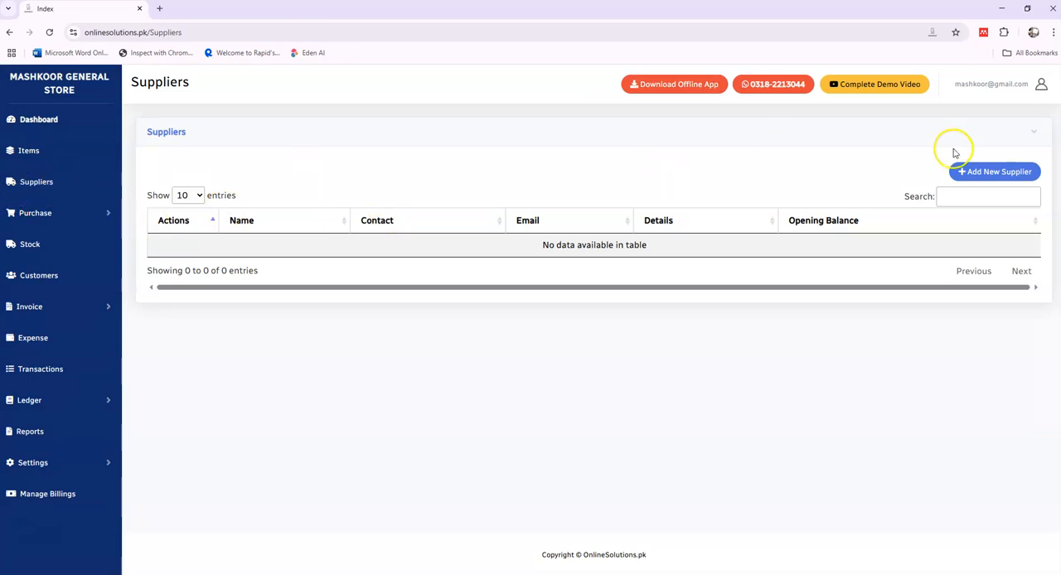
left_click(984, 173)
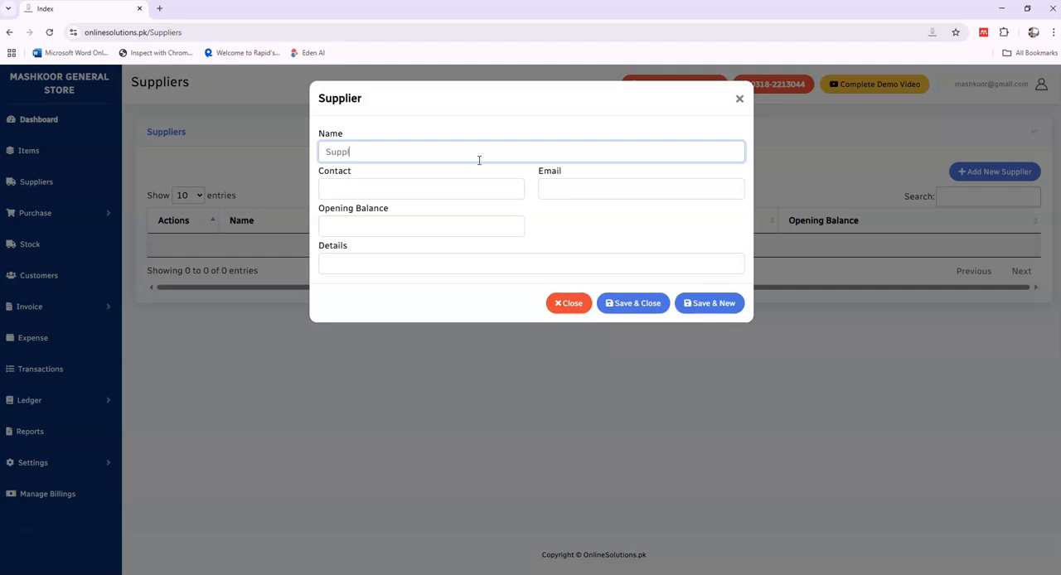
type("Supplier 1")
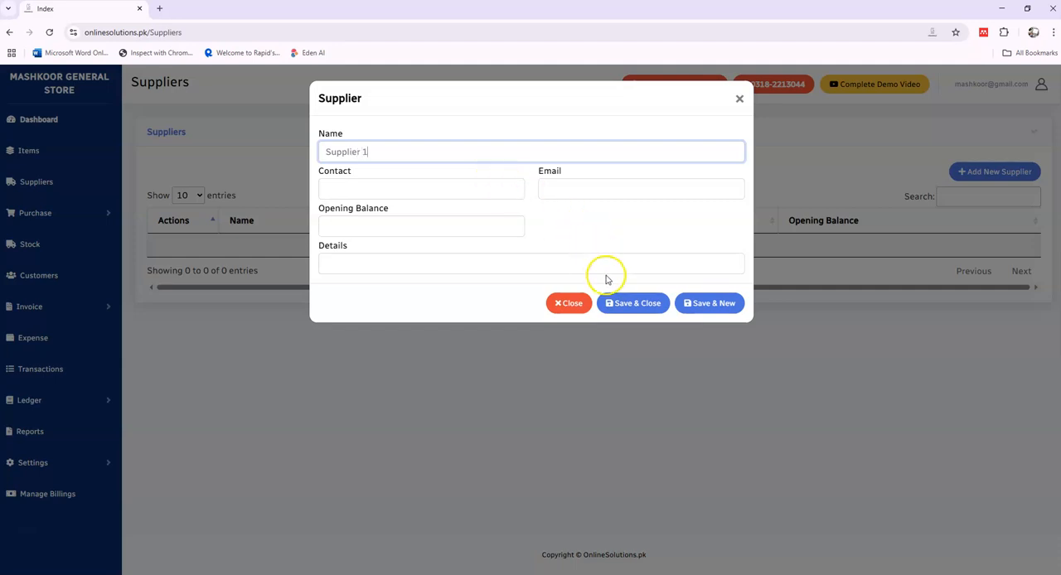
left_click(625, 303)
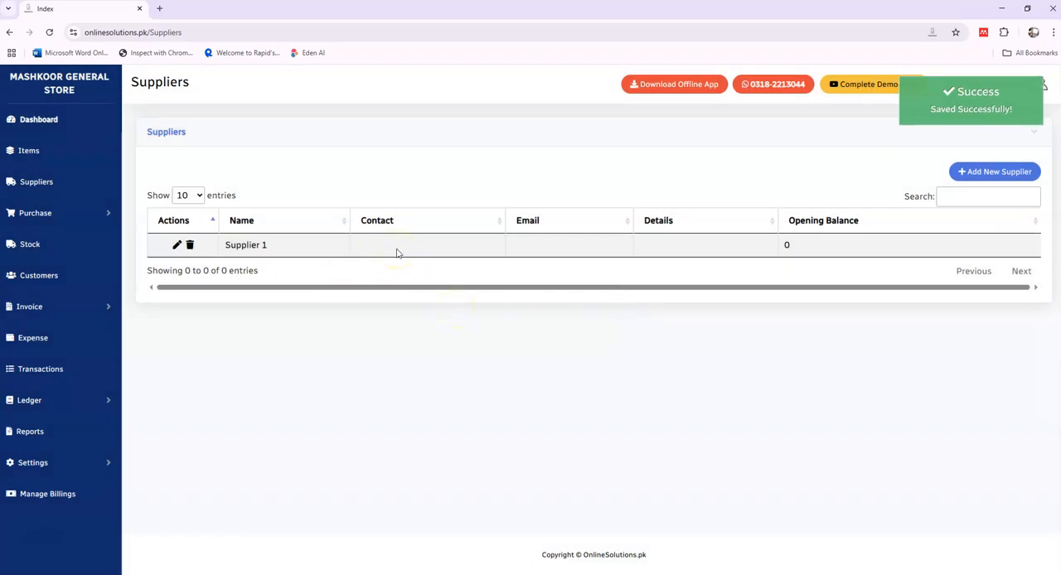
Step: Start a new purchase and add COLA NEXT 1.5 LTR with quantity 10 and purchasing cost 500
left_click(33, 217)
left_click(33, 242)
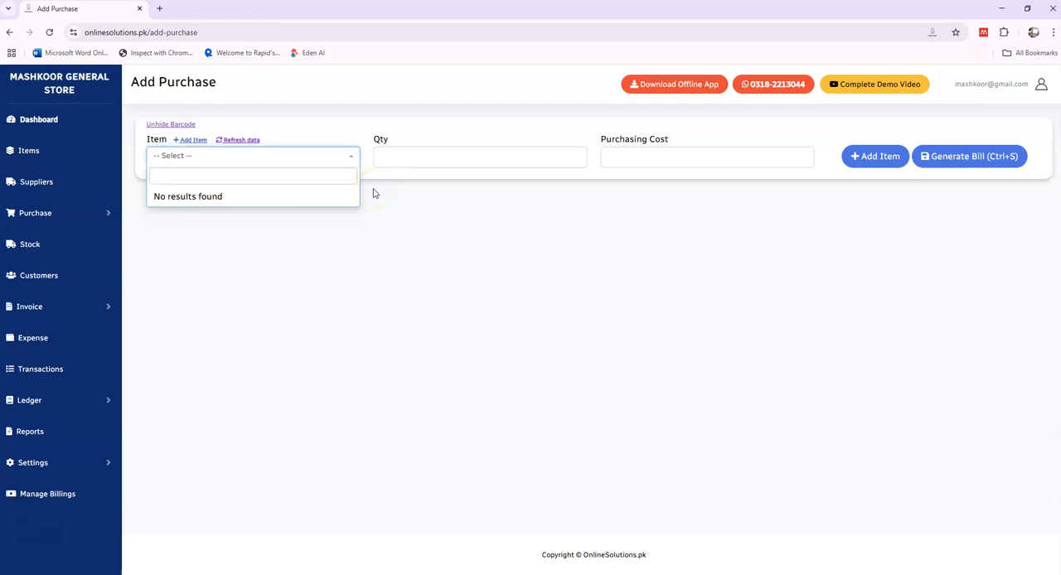
left_click(337, 160)
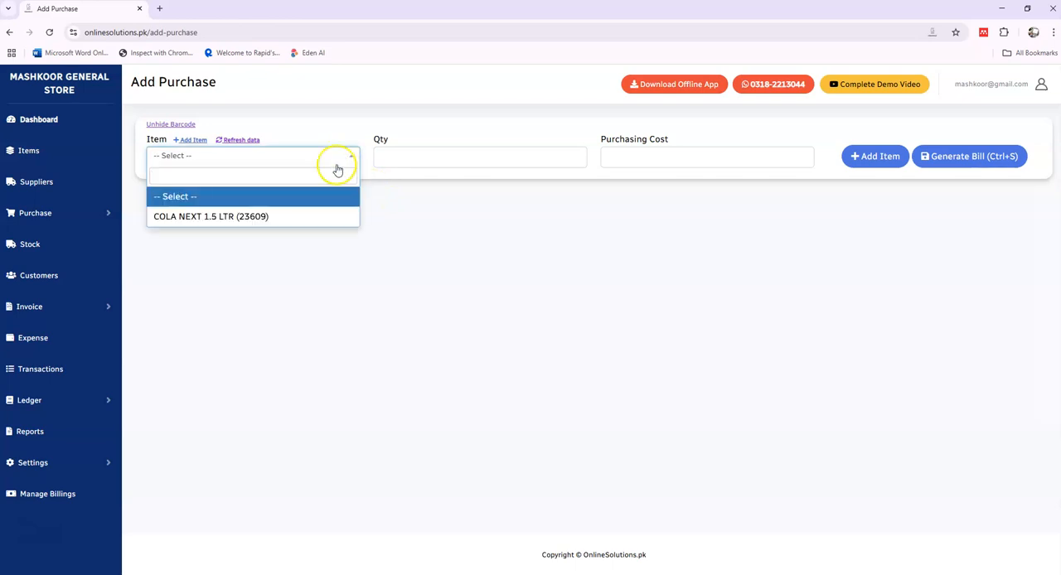
left_click(323, 216)
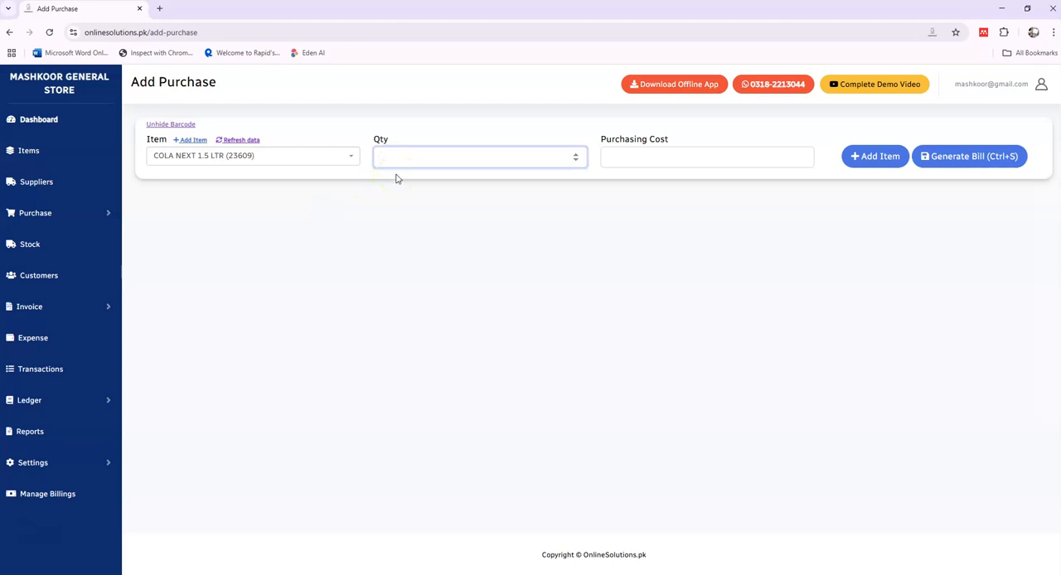
key("Tab")
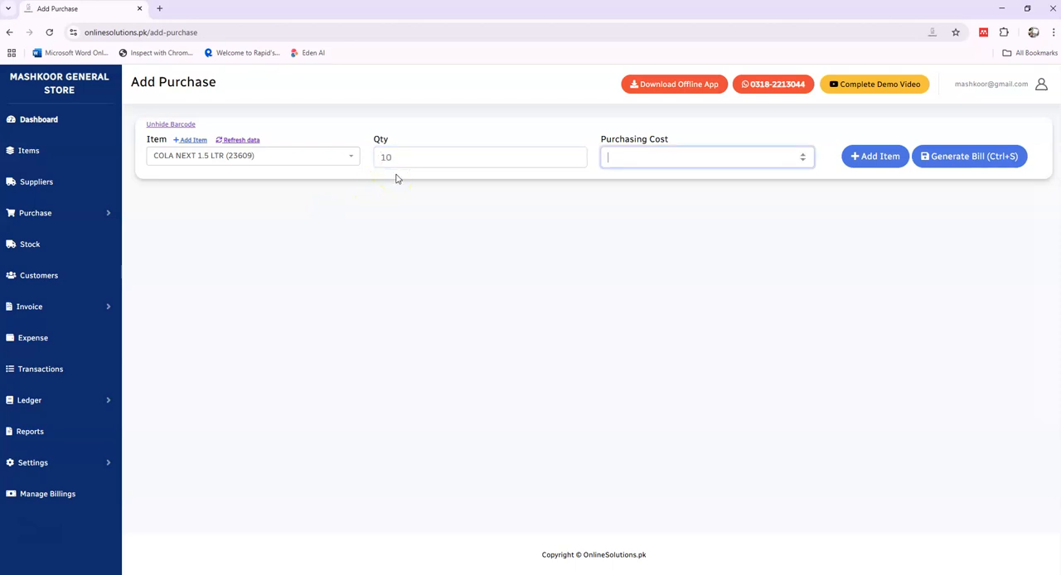
key("Return")
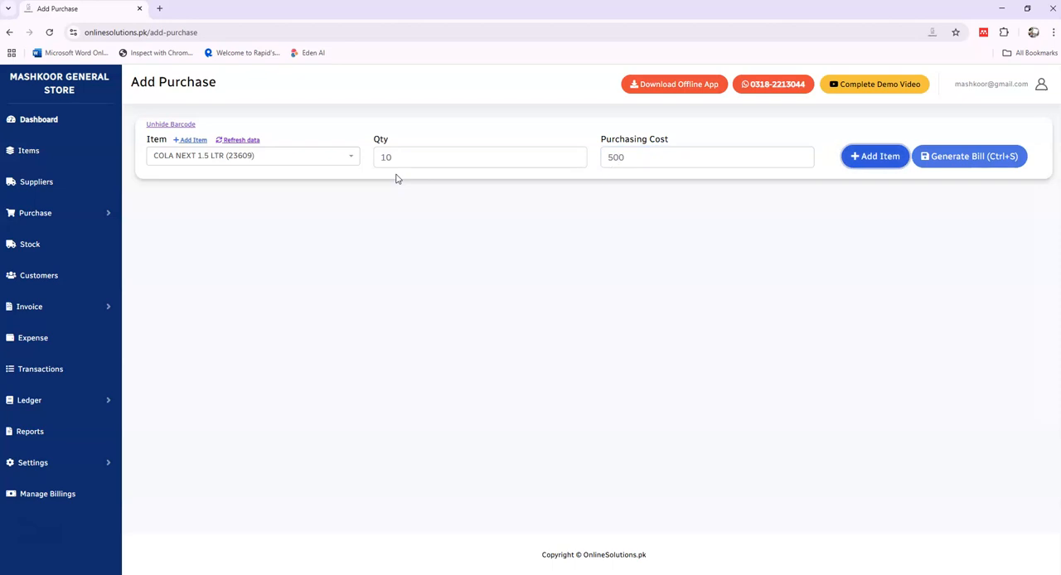
left_click(419, 332)
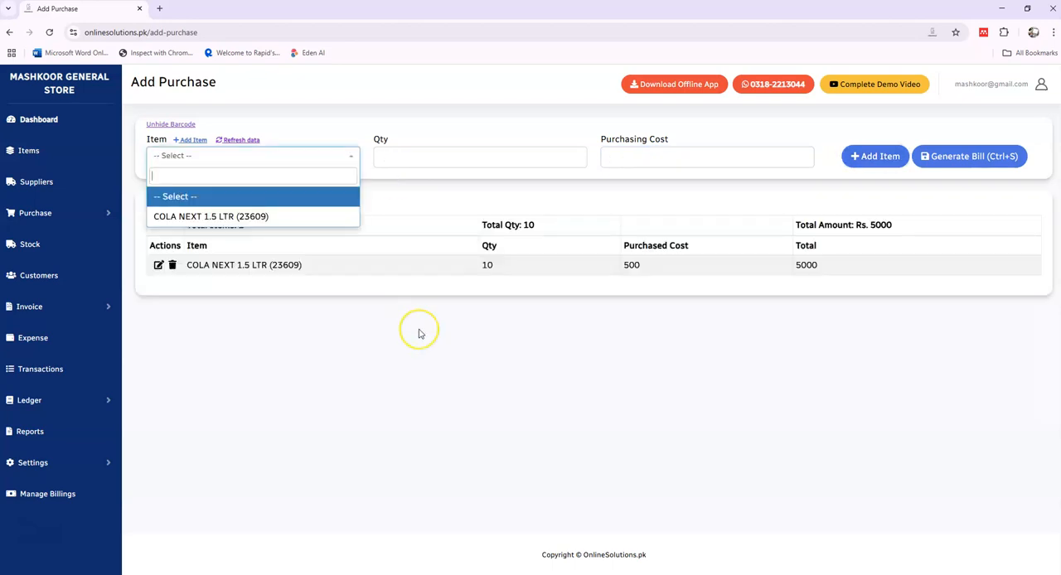
Step: Generate the purchase bill, assign it to Supplier 1 and save it without printing
left_click(844, 154)
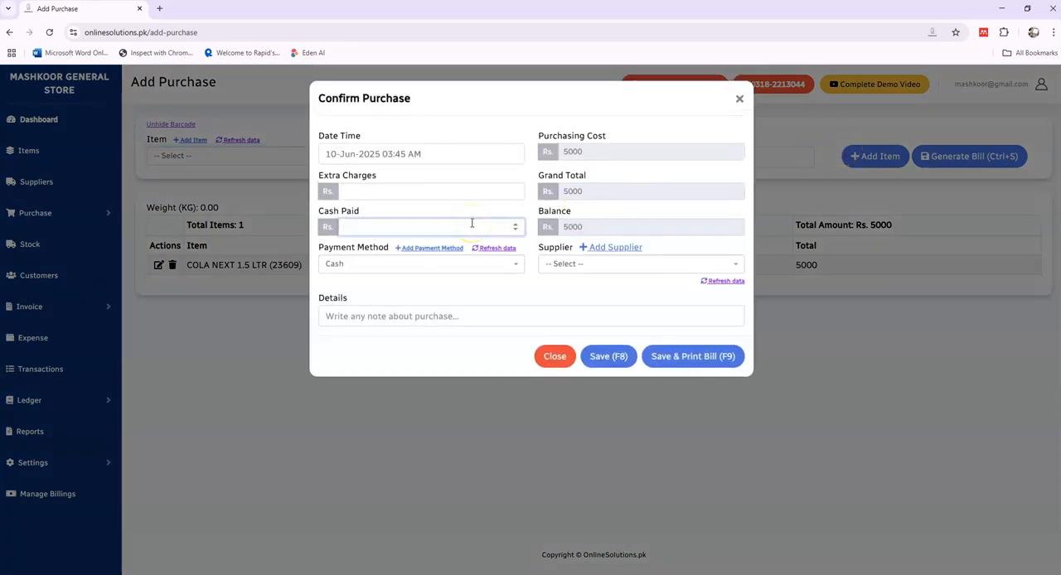
left_click(564, 265)
left_click(568, 324)
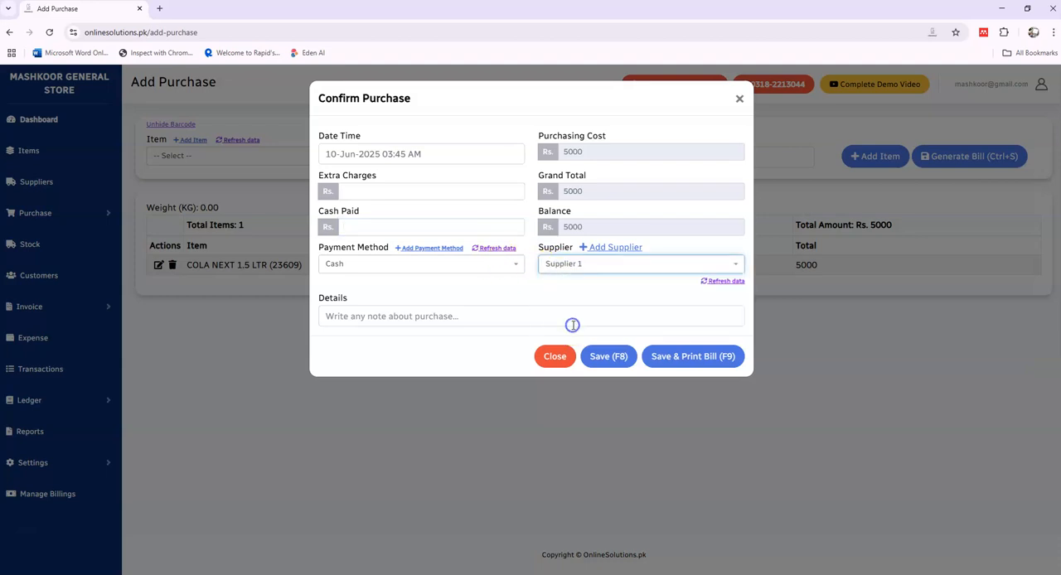
left_click(595, 354)
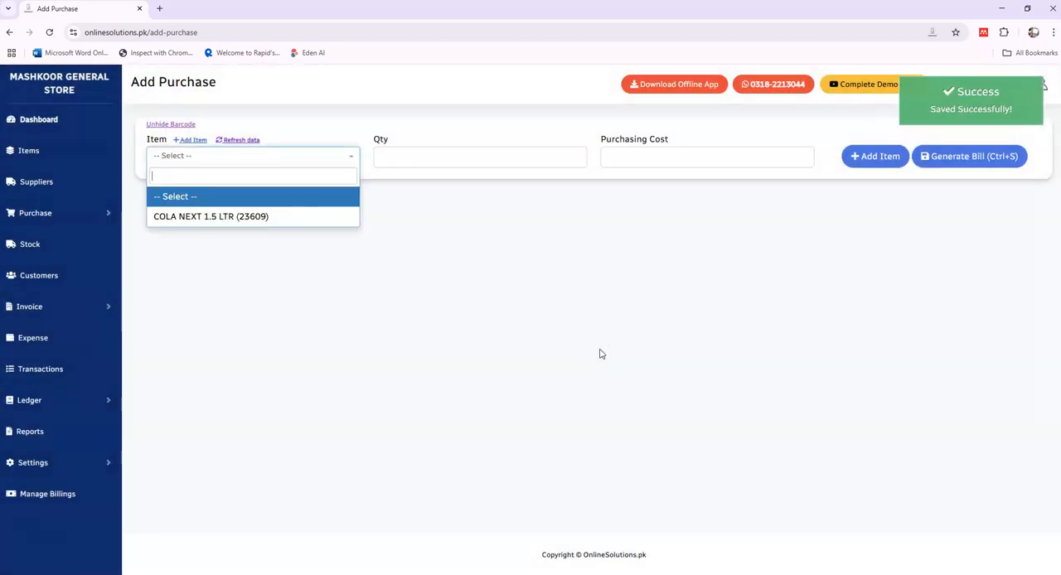
left_click(390, 337)
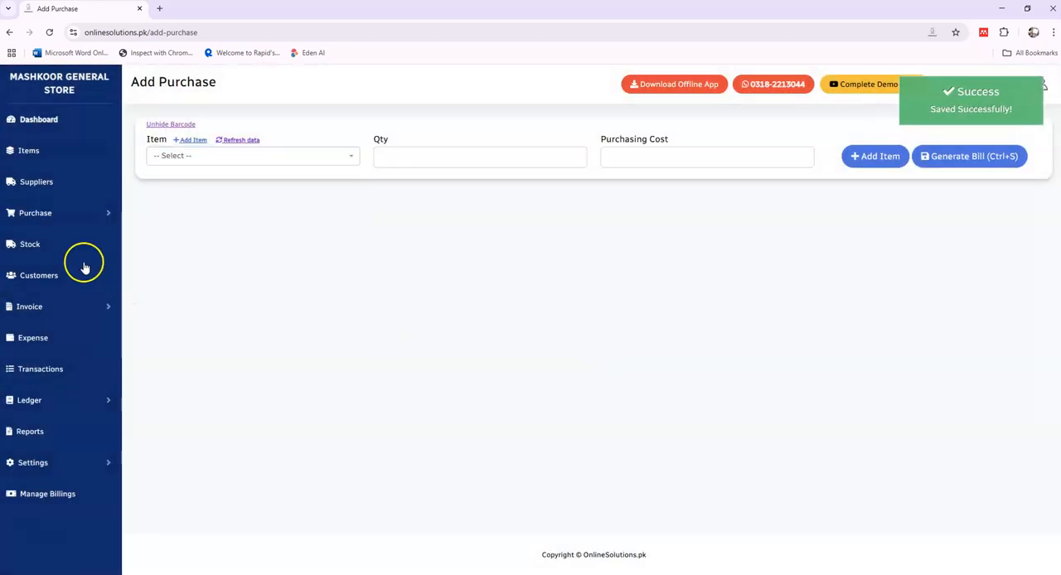
Step: Review the recorded purchase in the purchases list and check the item's closing quantity in stock
left_click(64, 217)
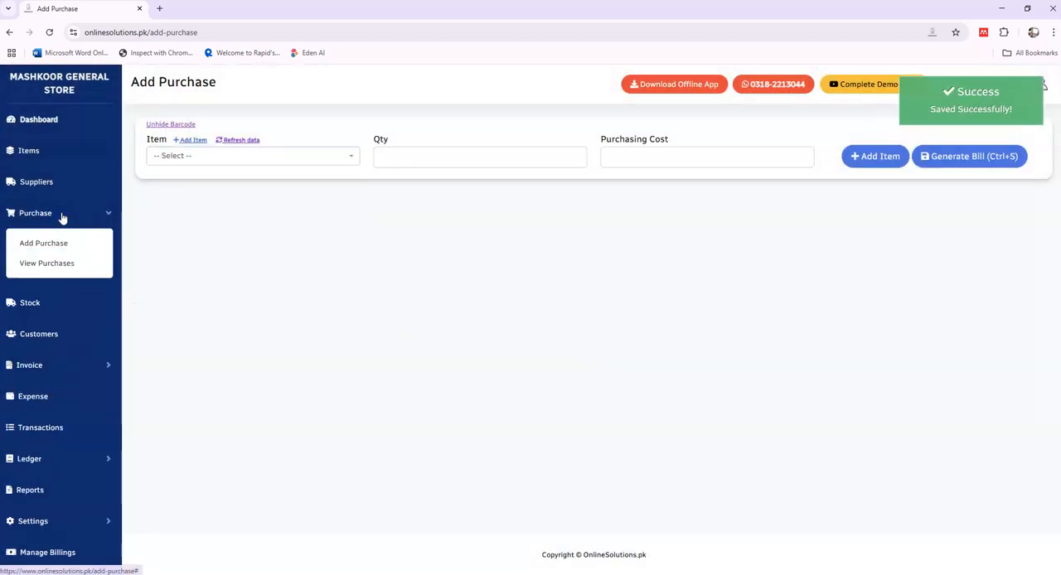
left_click(65, 262)
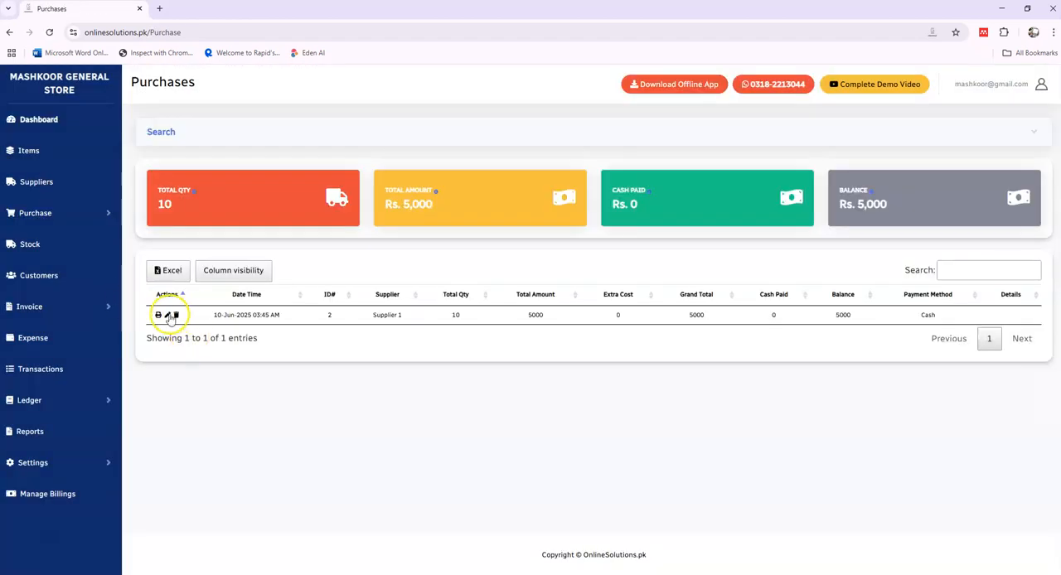
left_click(31, 247)
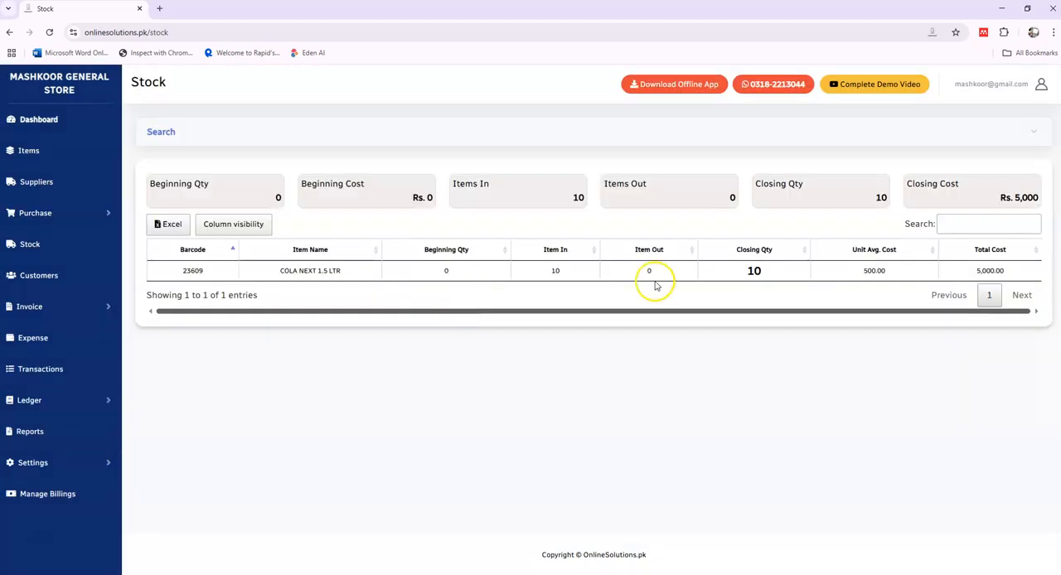
left_click(757, 271)
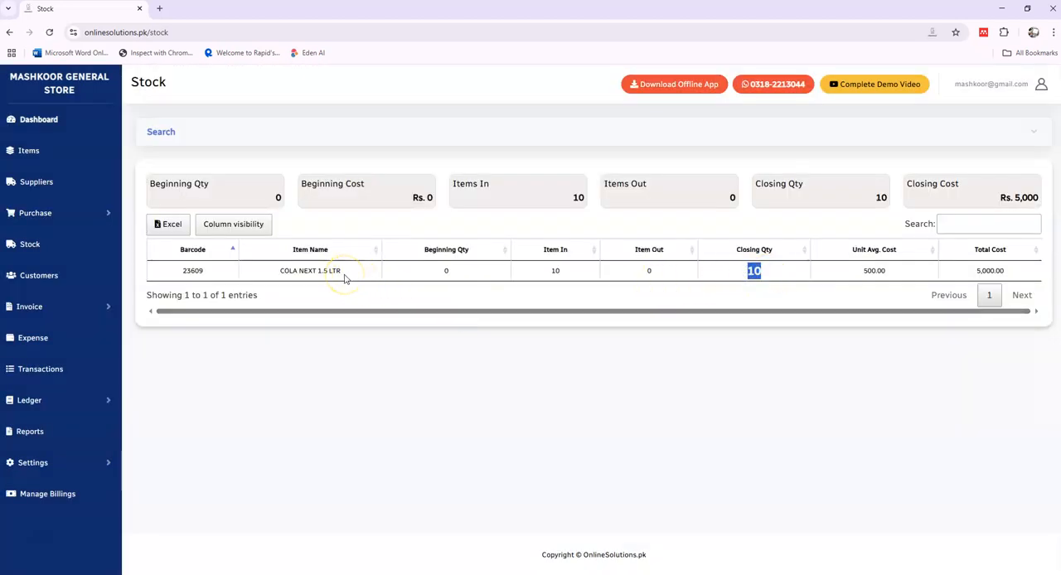
Step: Add a new customer with only the customer's name filled in and save the record
left_click(43, 277)
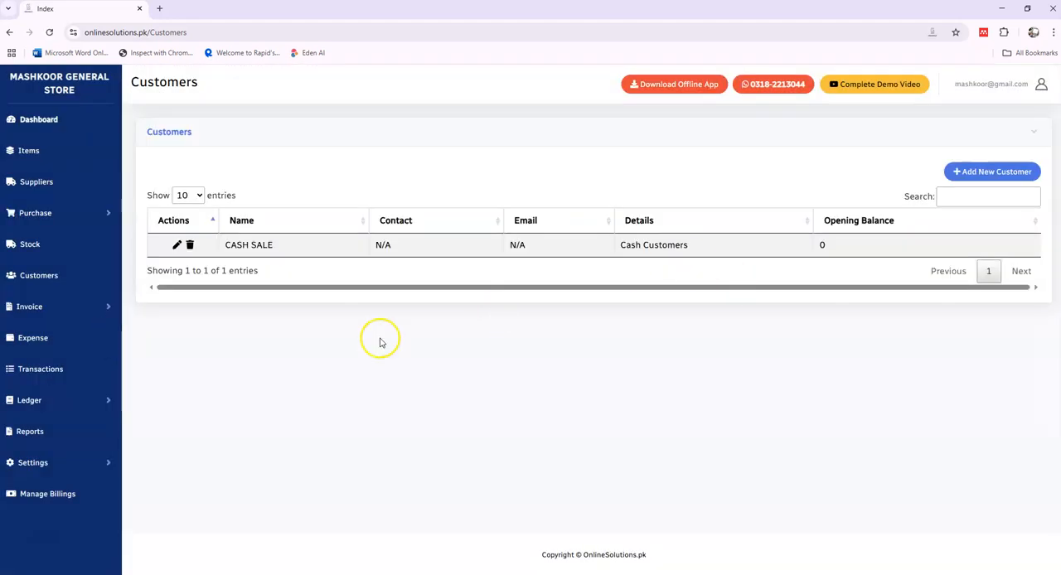
left_click(993, 173)
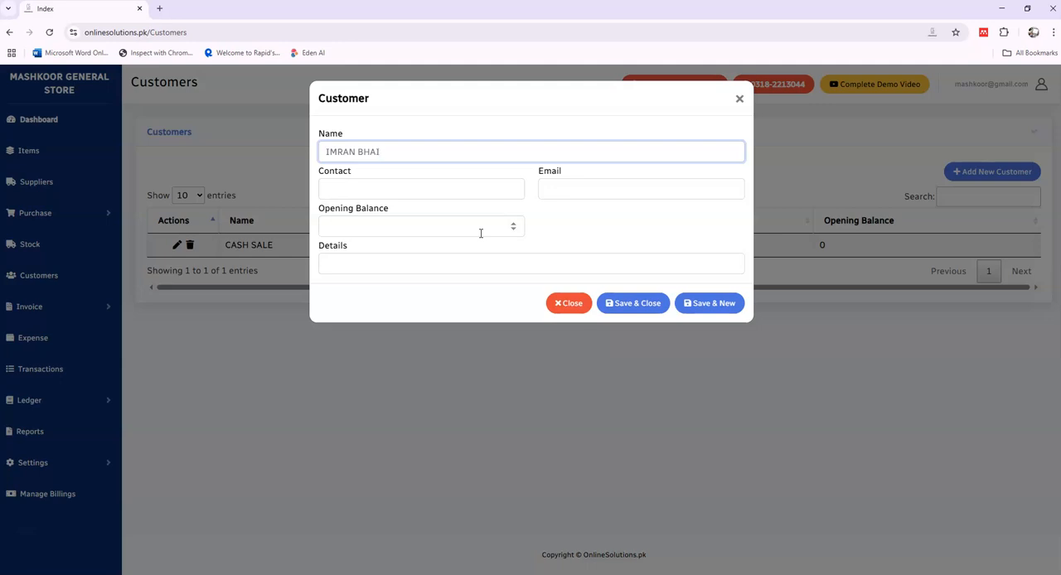
left_click(616, 305)
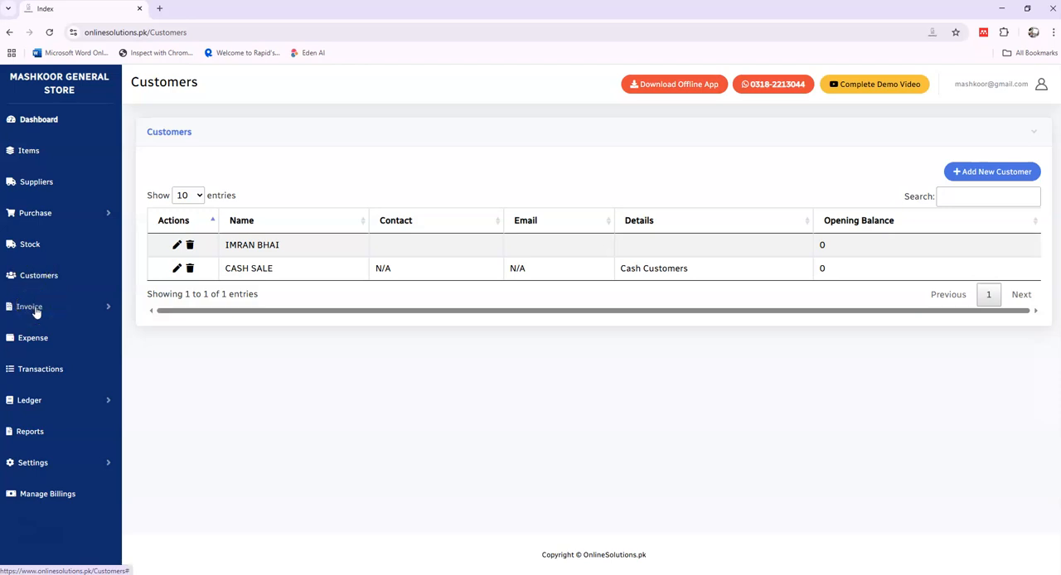
Step: Start a new invoice and add COLA NEXT 1.5 LTR with quantity 3 and price 600
left_click(36, 312)
left_click(50, 342)
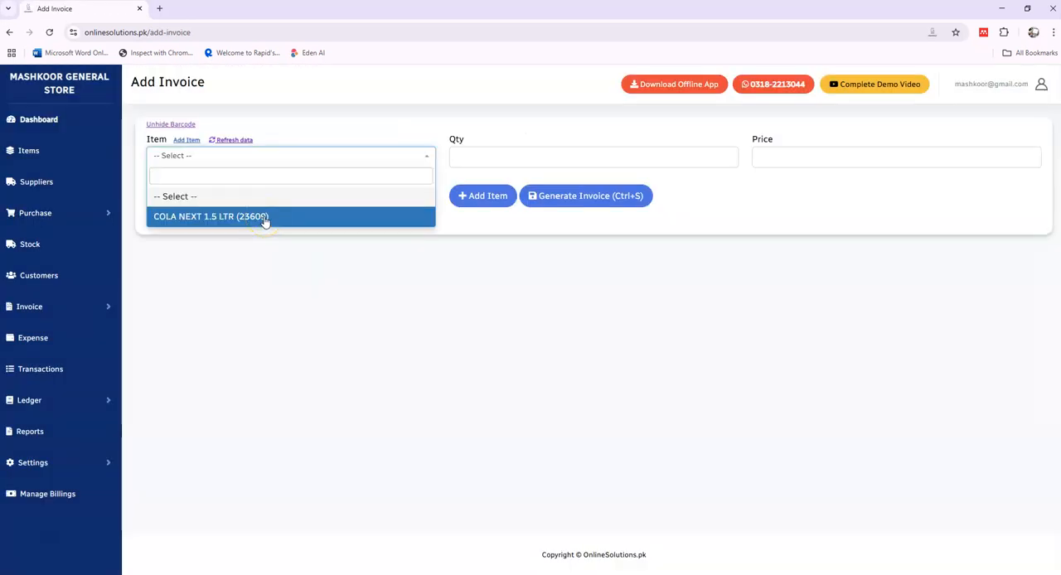
left_click(265, 216)
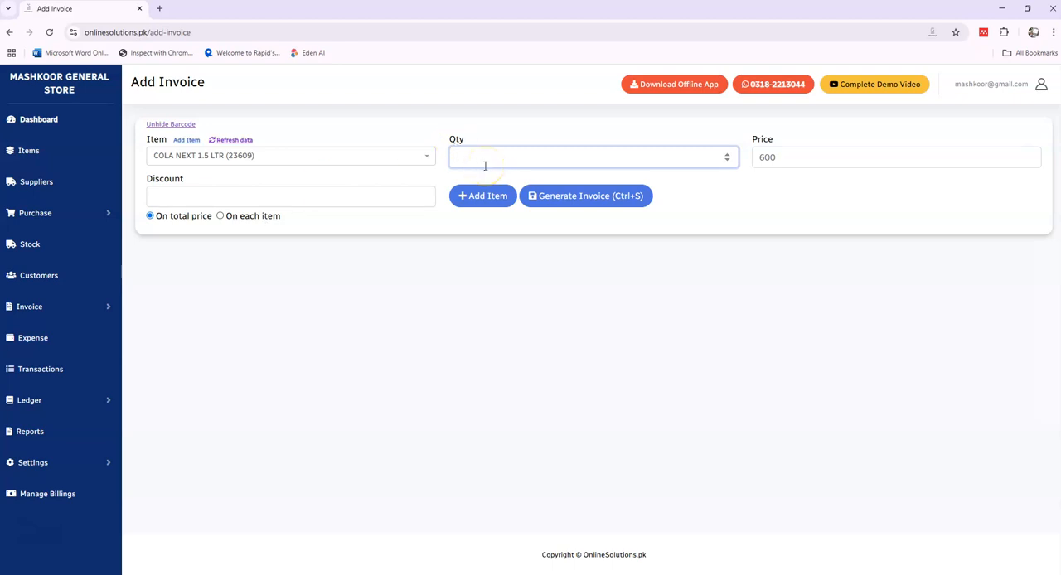
key("Tab")
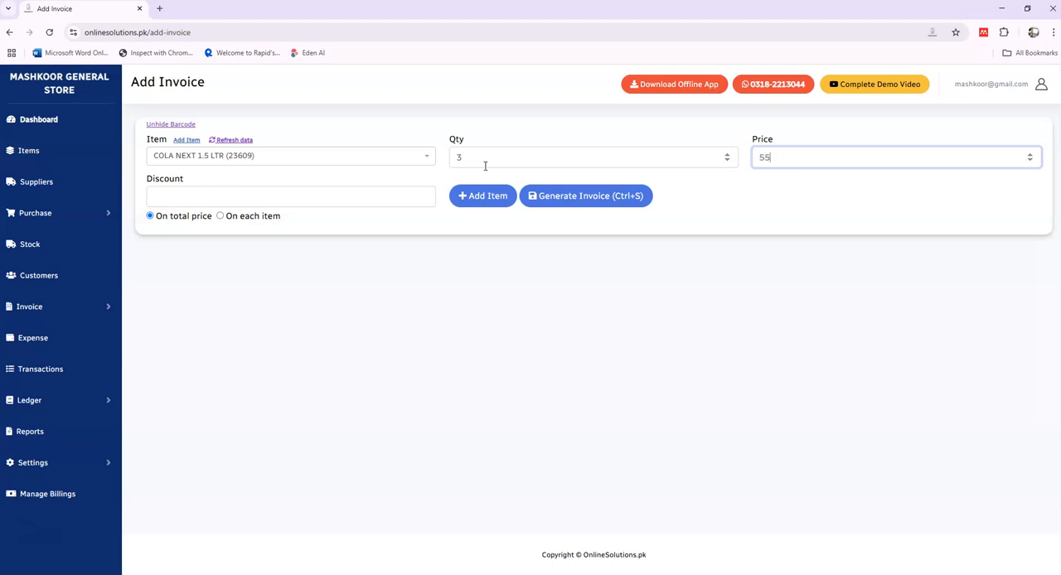
type("600")
key("Tab")
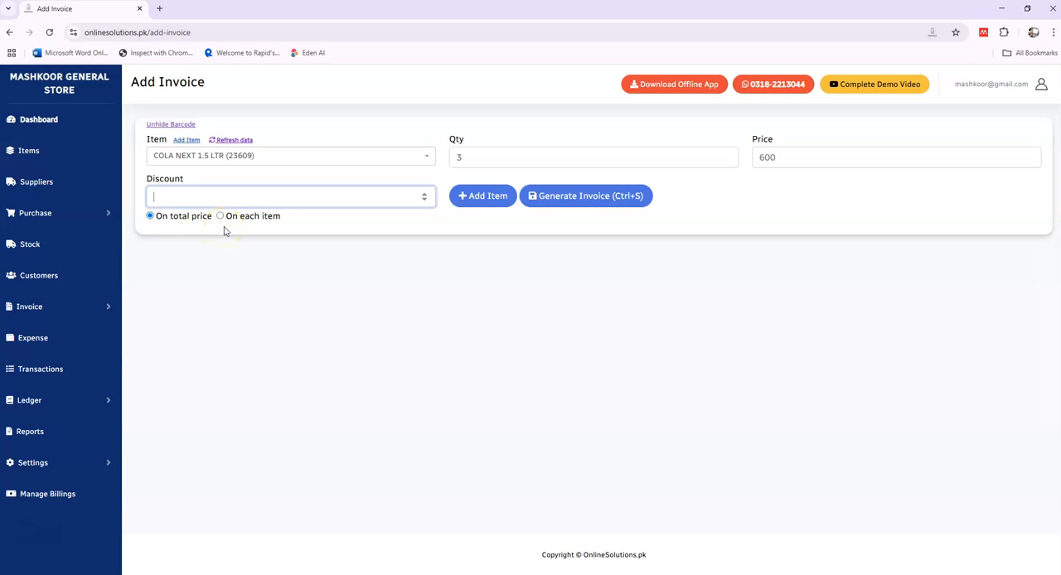
key("Return")
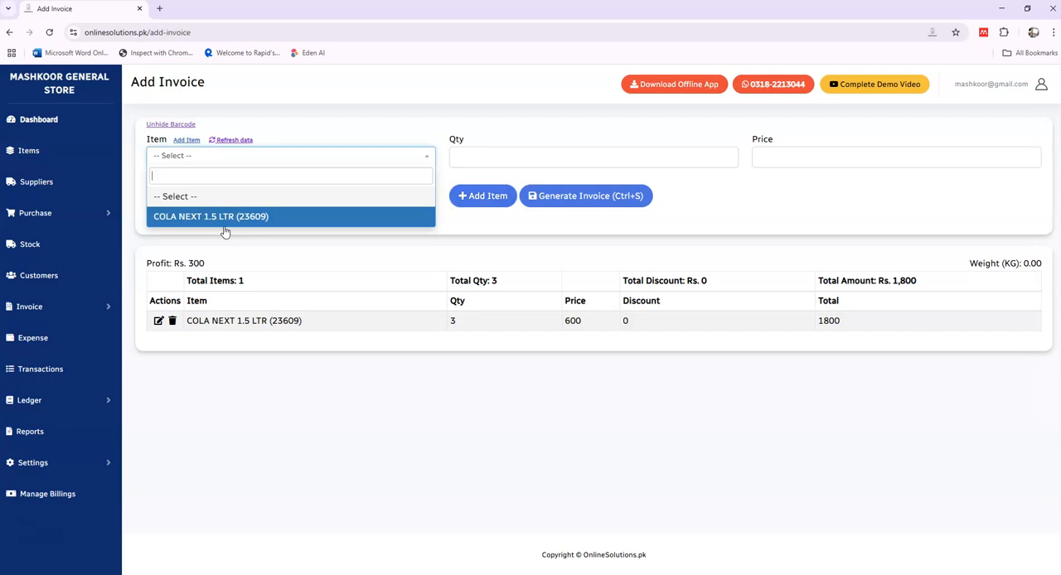
key("Escape")
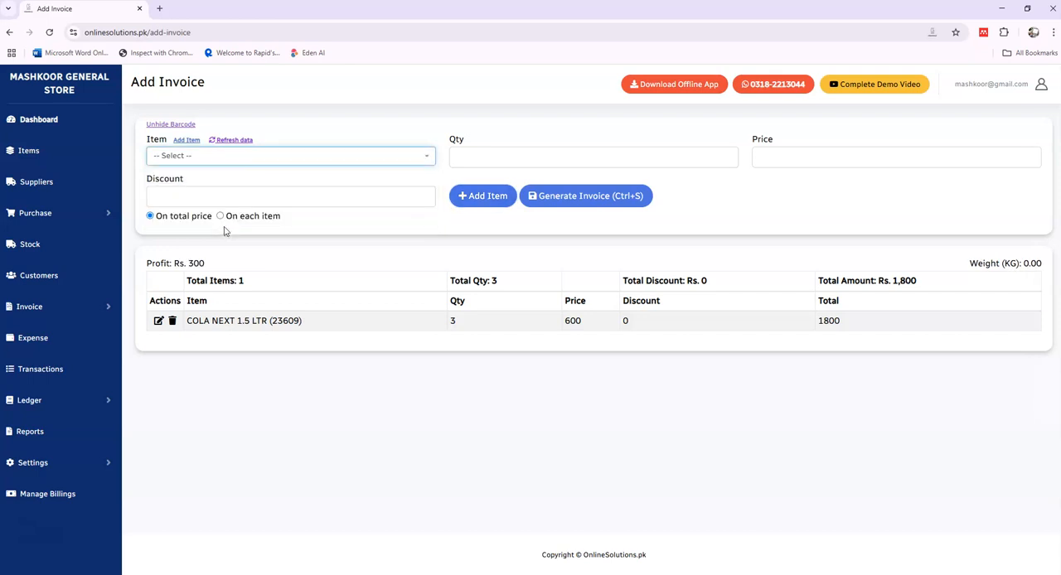
left_click(559, 199)
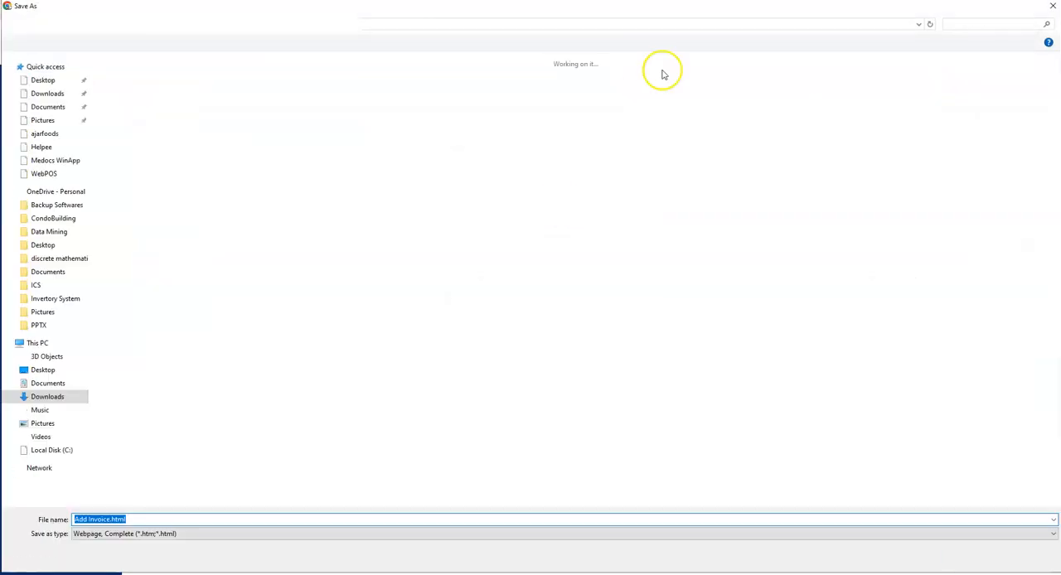
left_click(1051, 8)
left_click(649, 381)
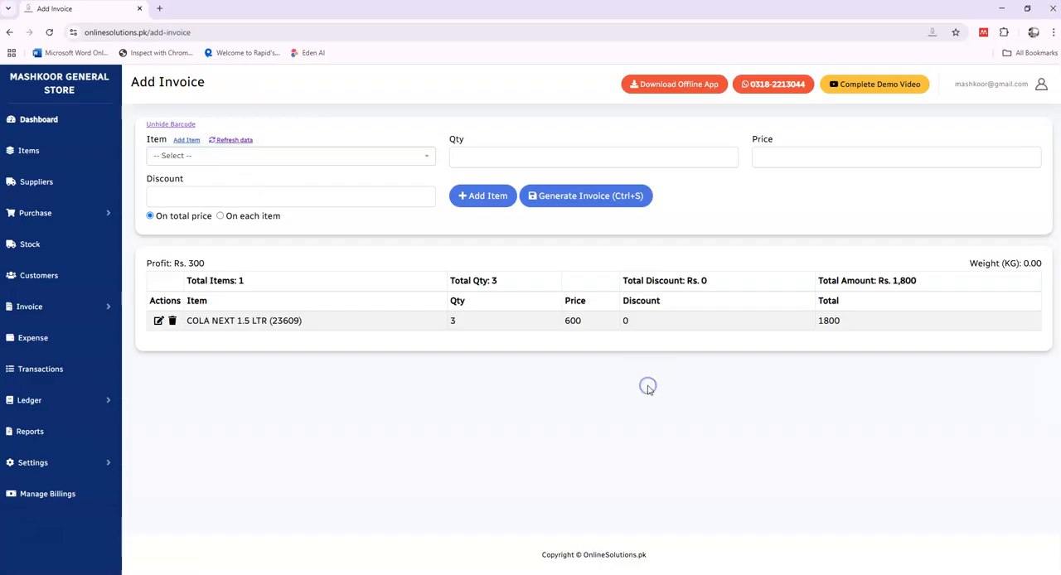
key("ctrl+s")
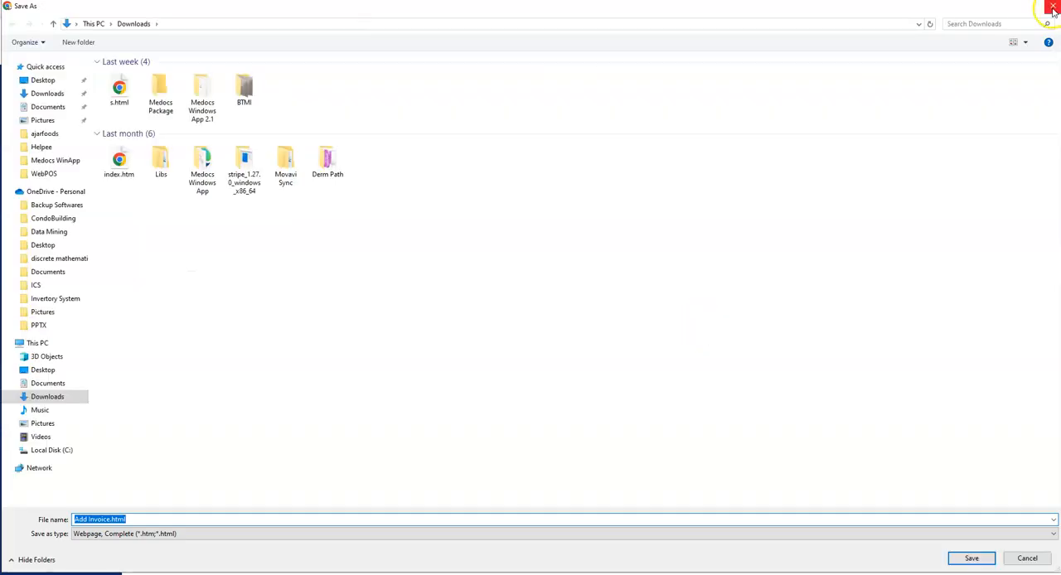
left_click(1051, 8)
Step: Generate the invoice with 500 cash received, assign it to the newly added customer, and save it with printing
left_click(569, 195)
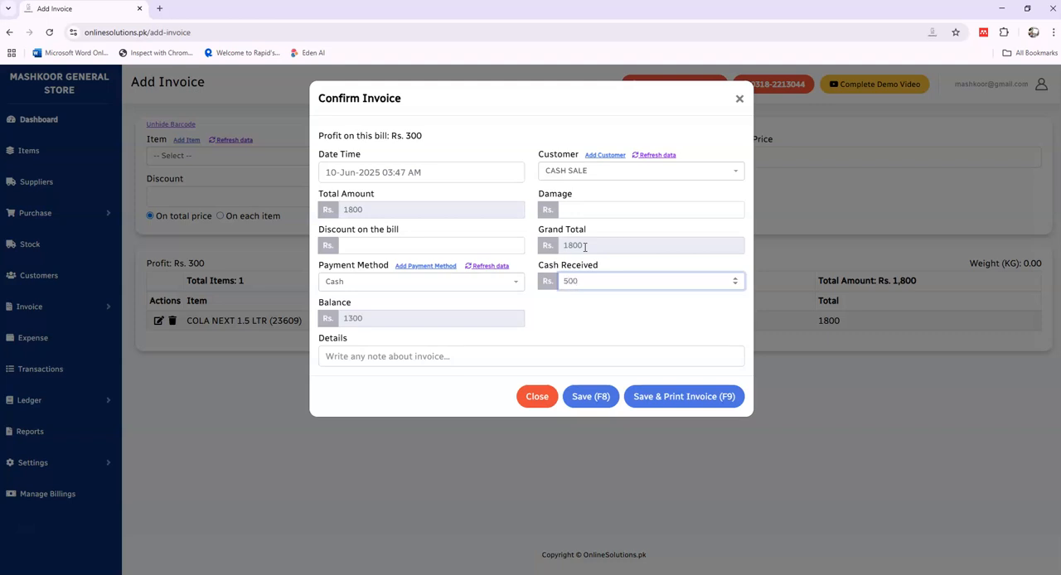
left_click(577, 173)
left_click(581, 234)
left_click(574, 178)
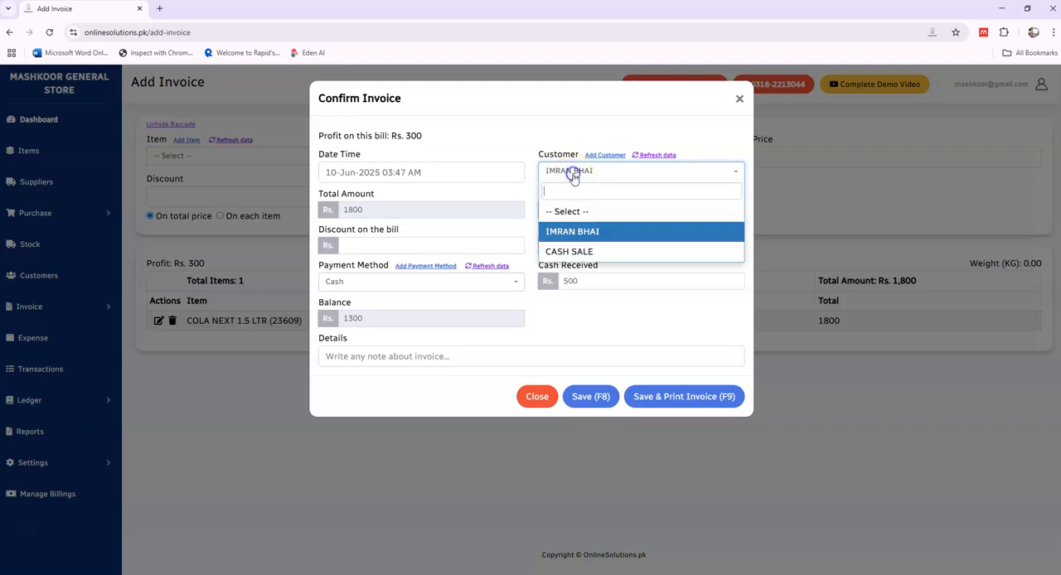
left_click(585, 316)
left_click(664, 399)
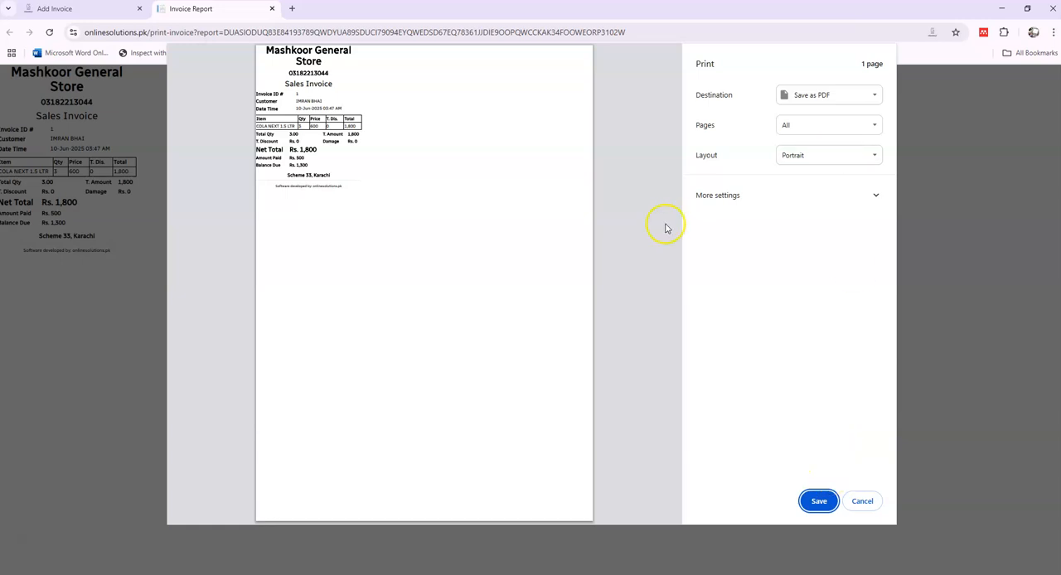
Step: Check the margin options in the additional print settings, keep None, and cancel the printout
left_click(713, 197)
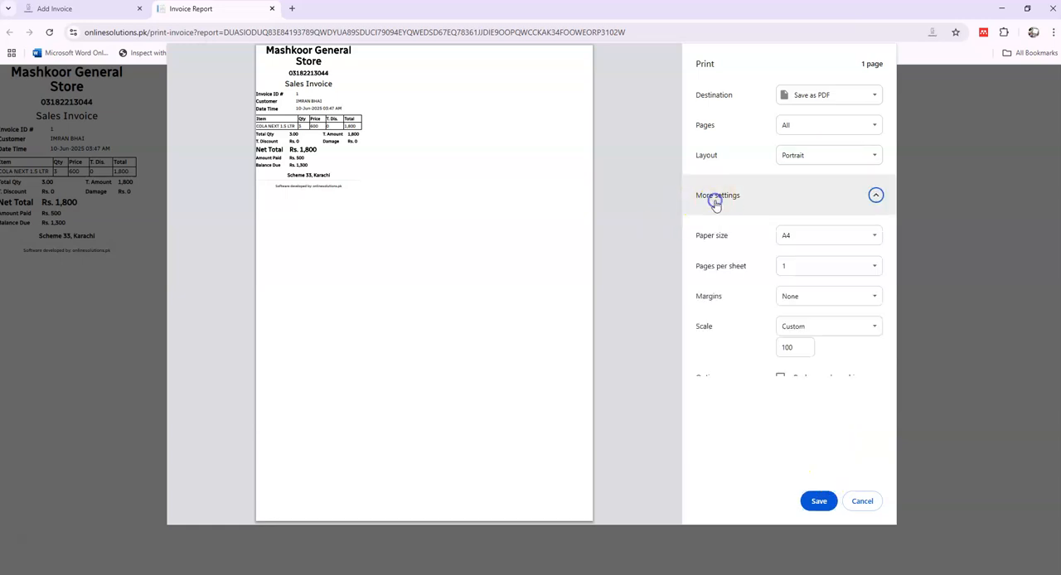
left_click(785, 296)
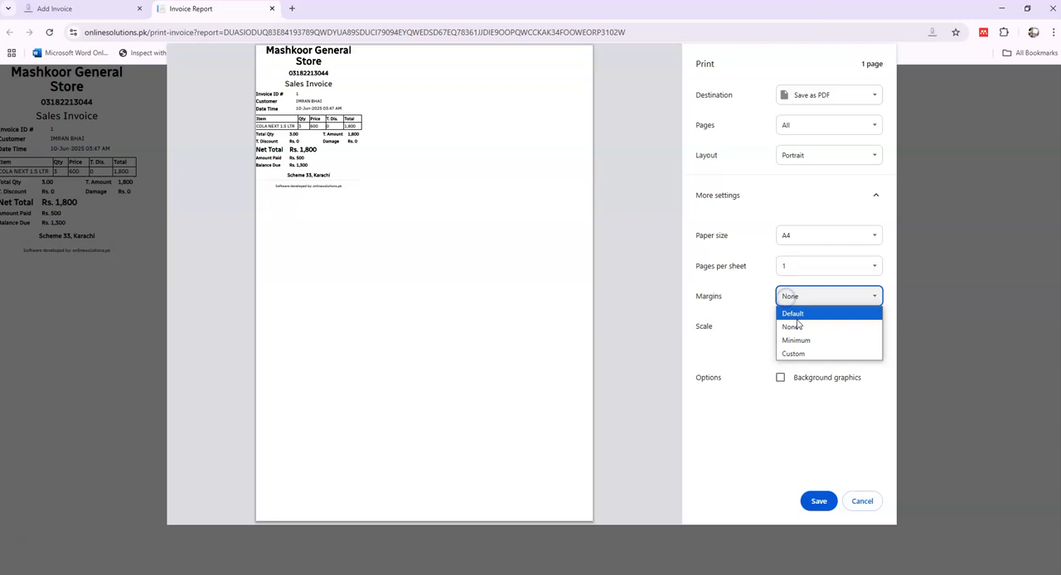
left_click(693, 340)
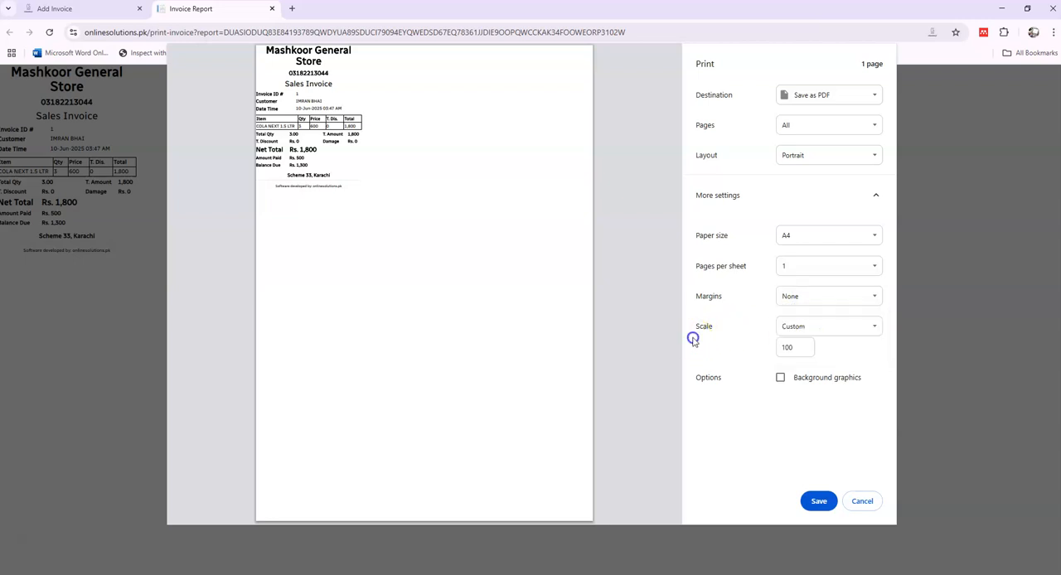
left_click(859, 502)
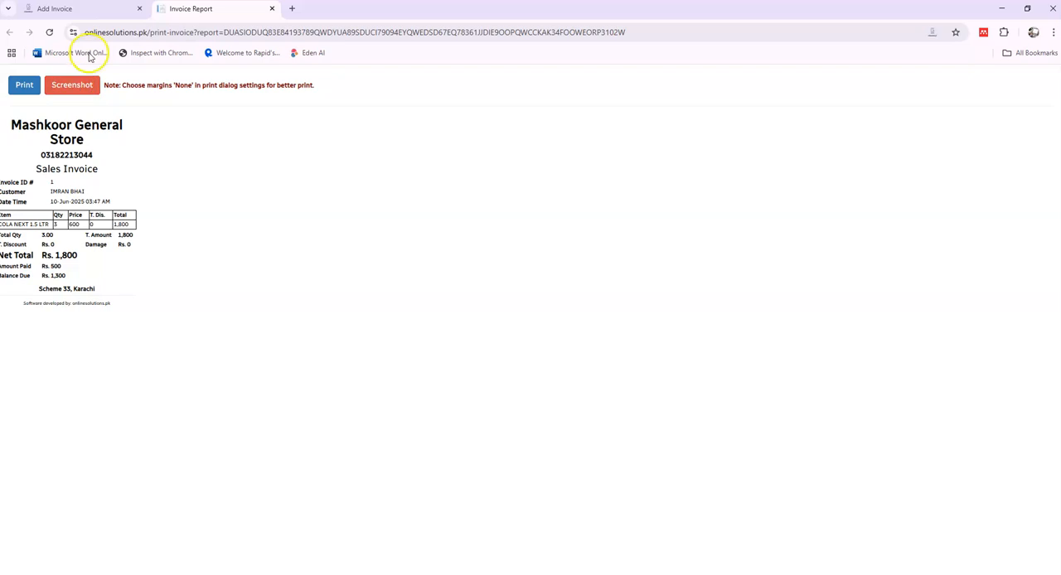
Step: Return to the store system and review the recorded sale in the invoices list
left_click(81, 10)
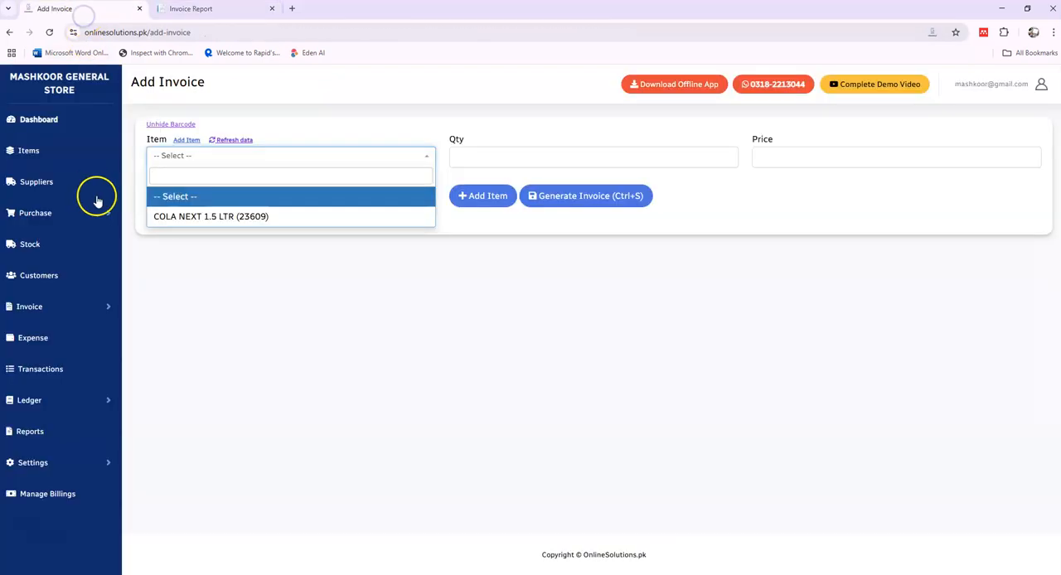
left_click(43, 308)
left_click(53, 358)
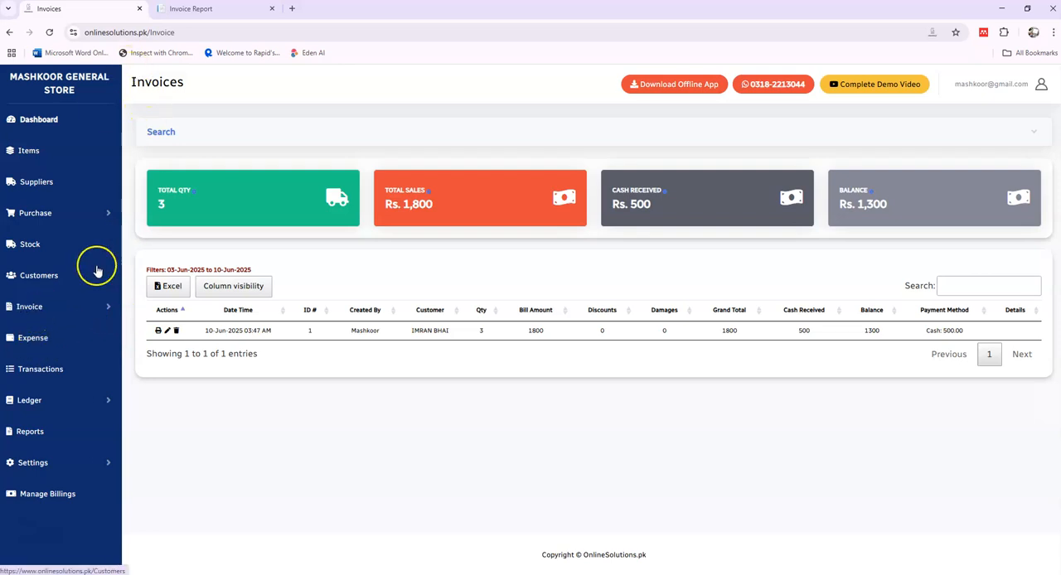
Step: Add and save a new expense head titled lunch
left_click(37, 338)
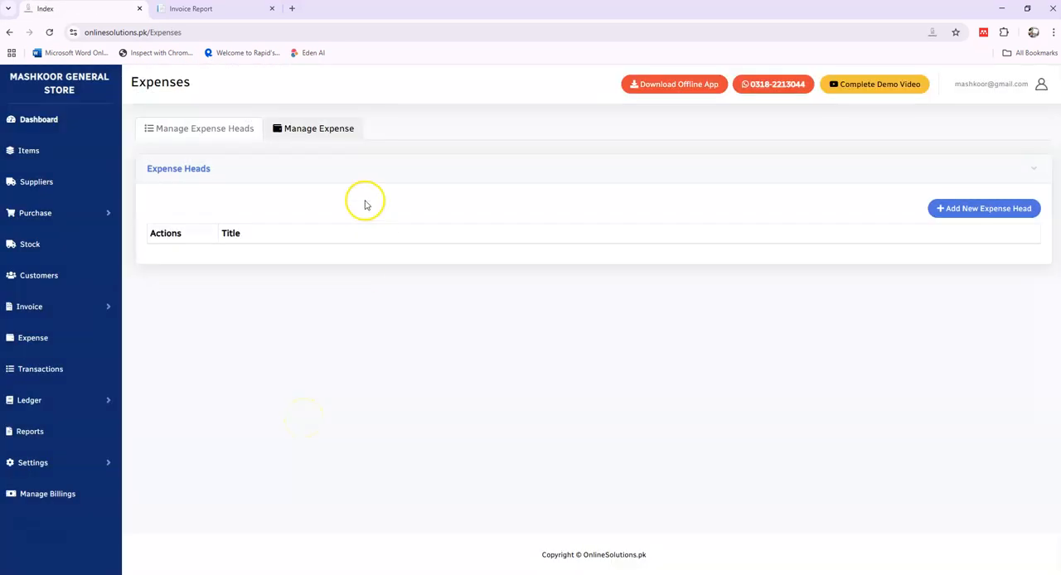
left_click(1000, 208)
left_click(479, 148)
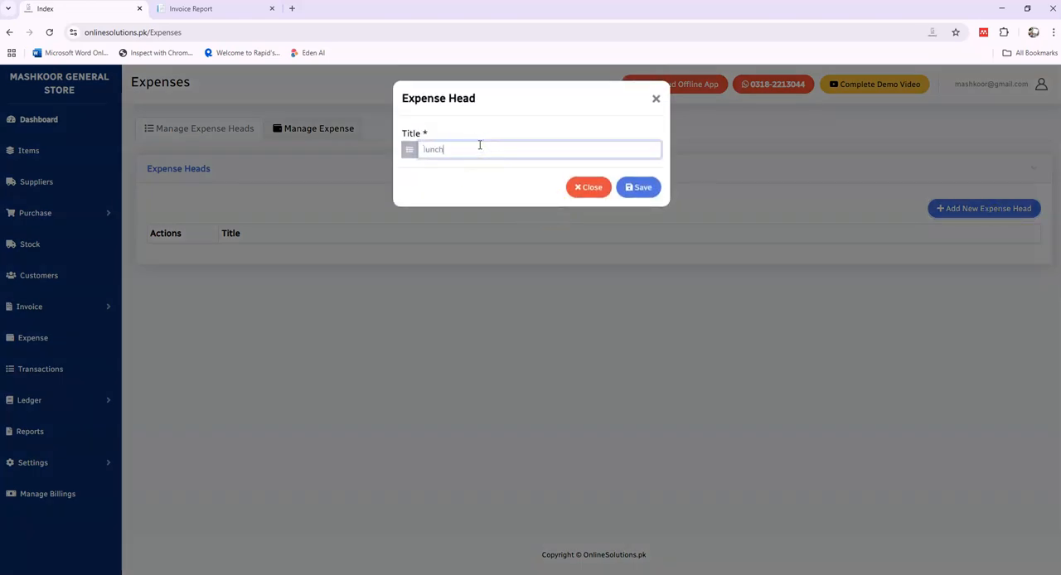
left_click(639, 187)
Step: Start a new expense under the lunch head with an amount of 300
left_click(299, 130)
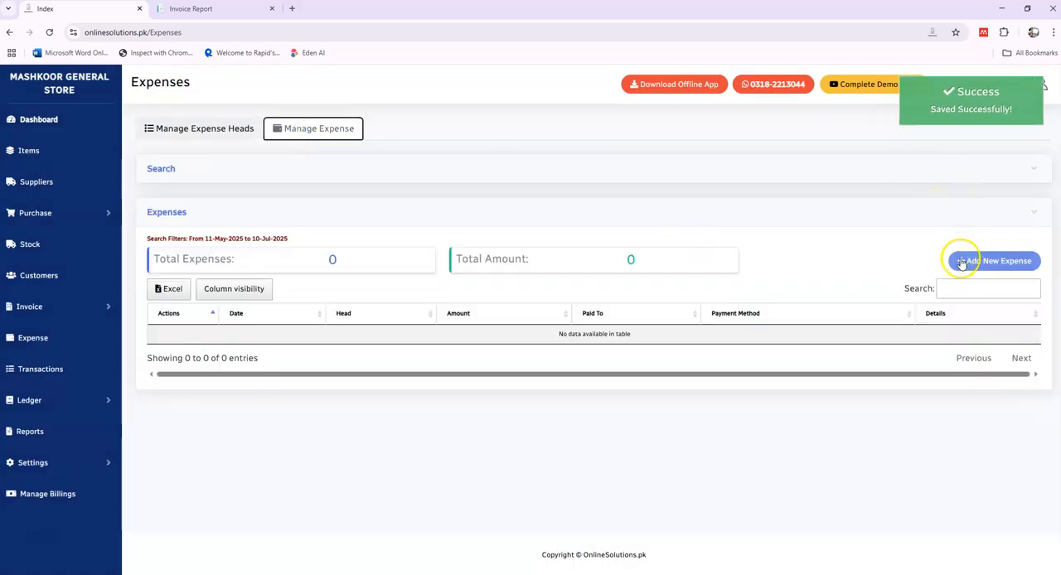
left_click(962, 263)
left_click(427, 189)
left_click(422, 245)
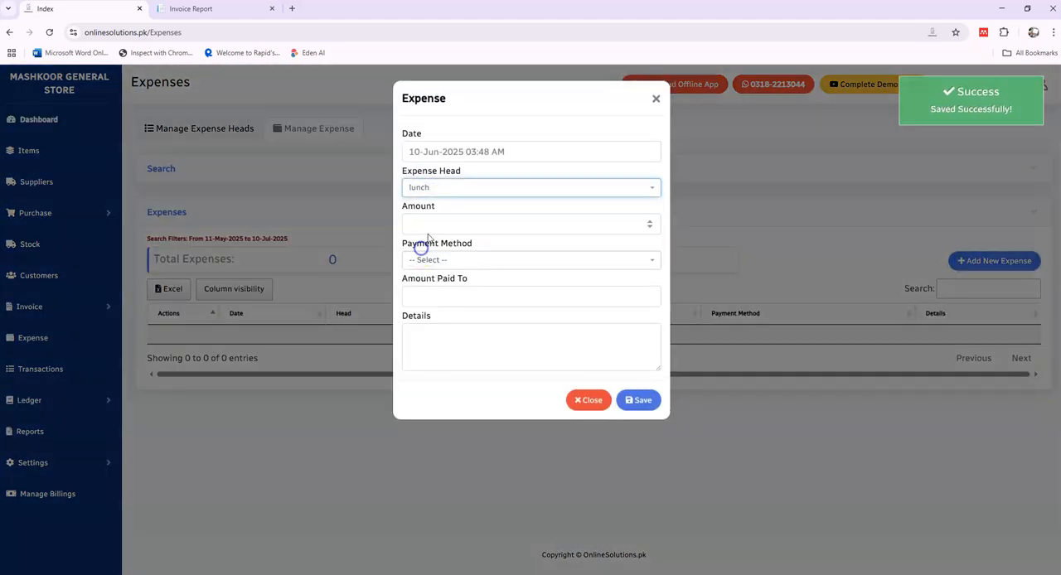
left_click(426, 226)
type("300")
Step: Set the expense's payment method to Cash, enter Hotel as the payee, and save the expense
key("Tab")
key("Down")
key("Down")
key("Down")
key("Down")
key("Down")
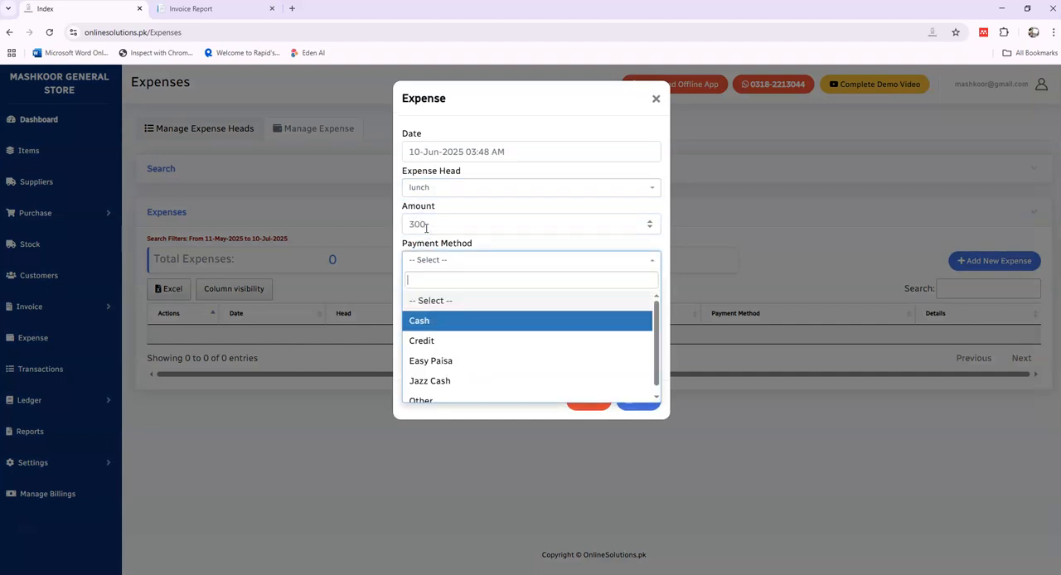
key("Up")
key("Up")
key("Up")
key("Up")
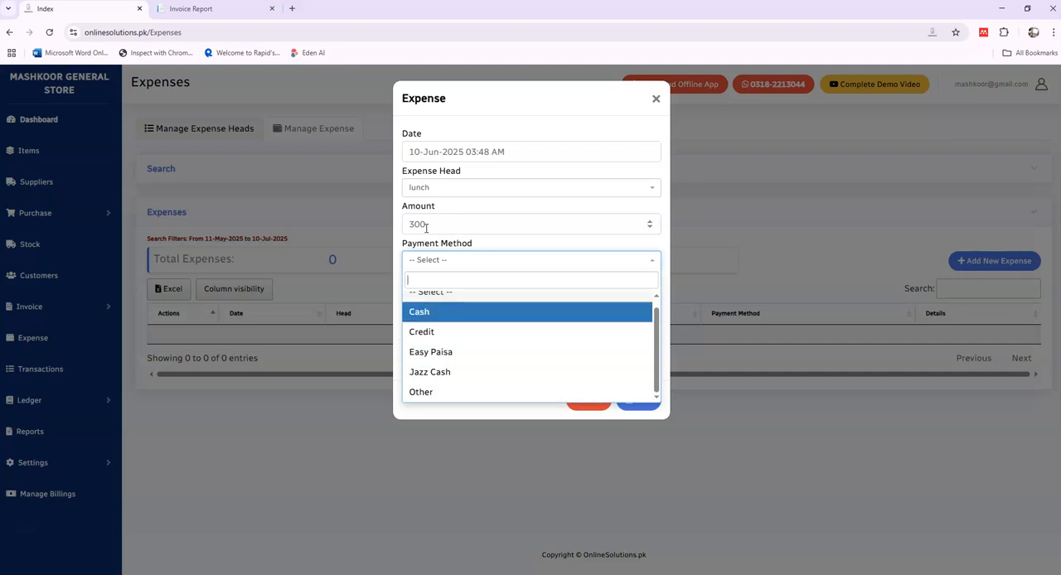
key("Return")
left_click(467, 296)
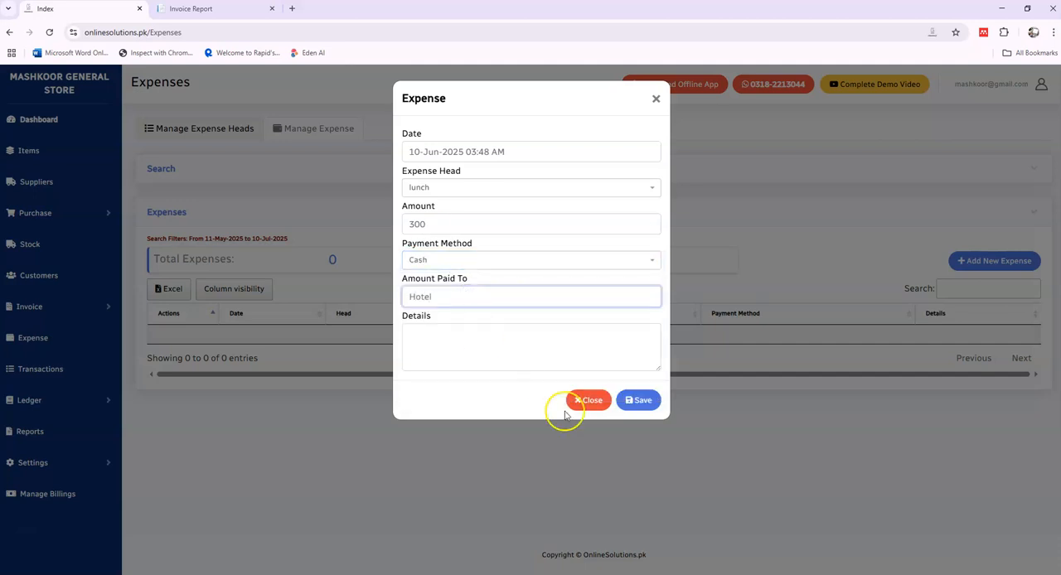
left_click(642, 401)
left_click(483, 361)
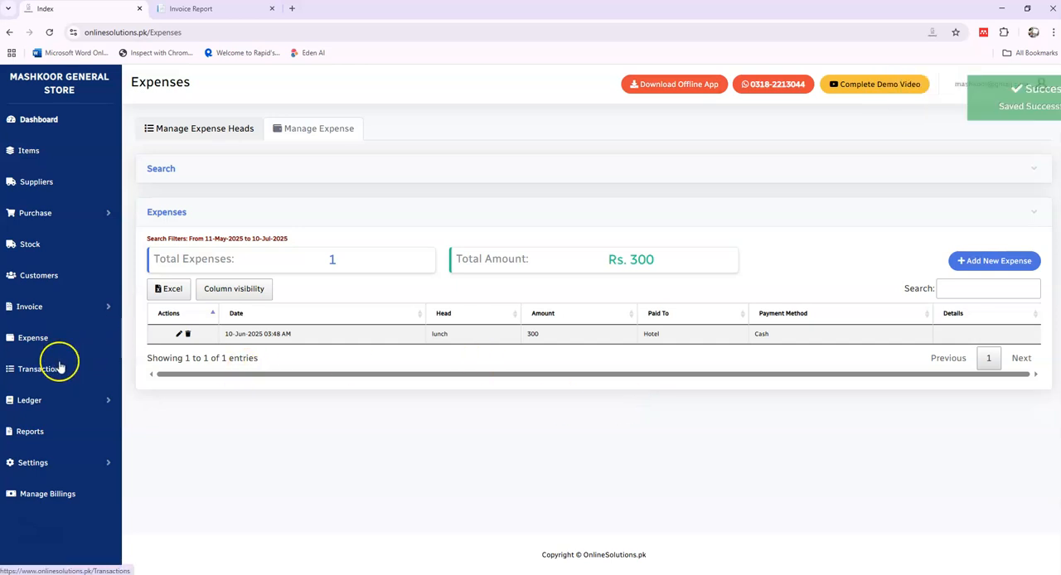
Step: Review the sale credit and expense debit in the transactions list, and view the Add Funds form without submitting it
left_click(42, 373)
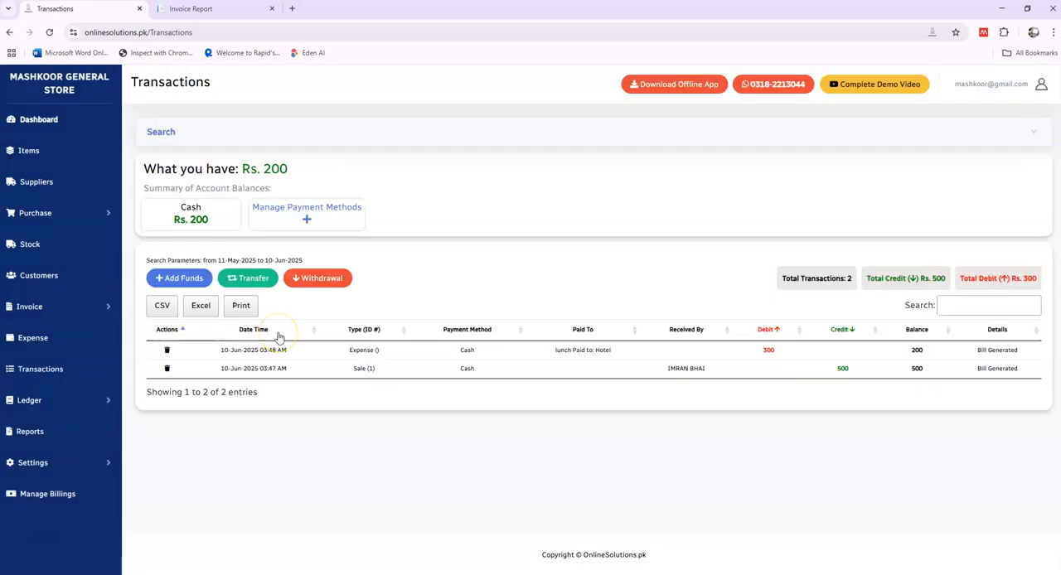
double_click(839, 373)
double_click(770, 352)
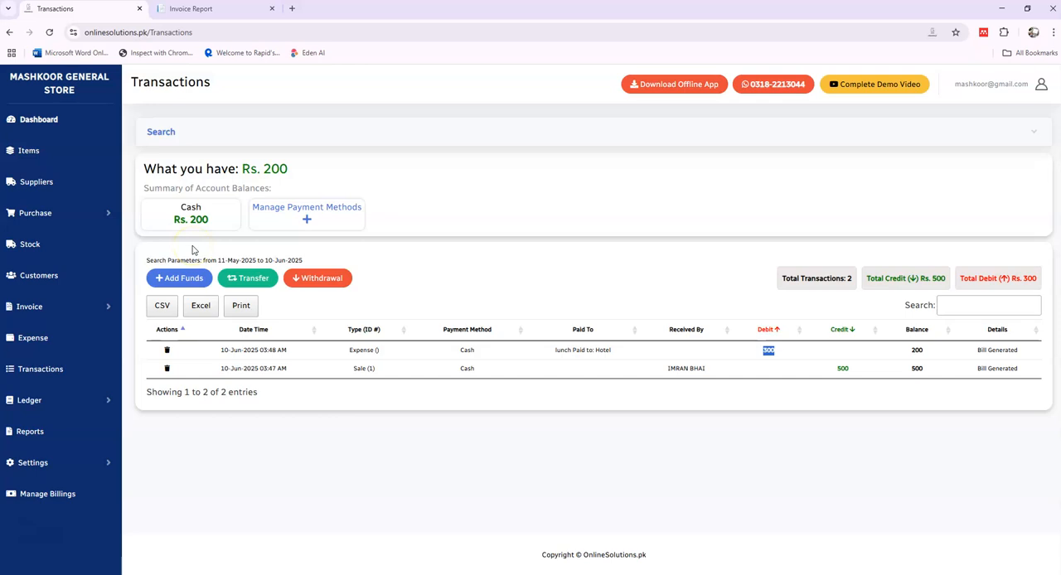
left_click(197, 282)
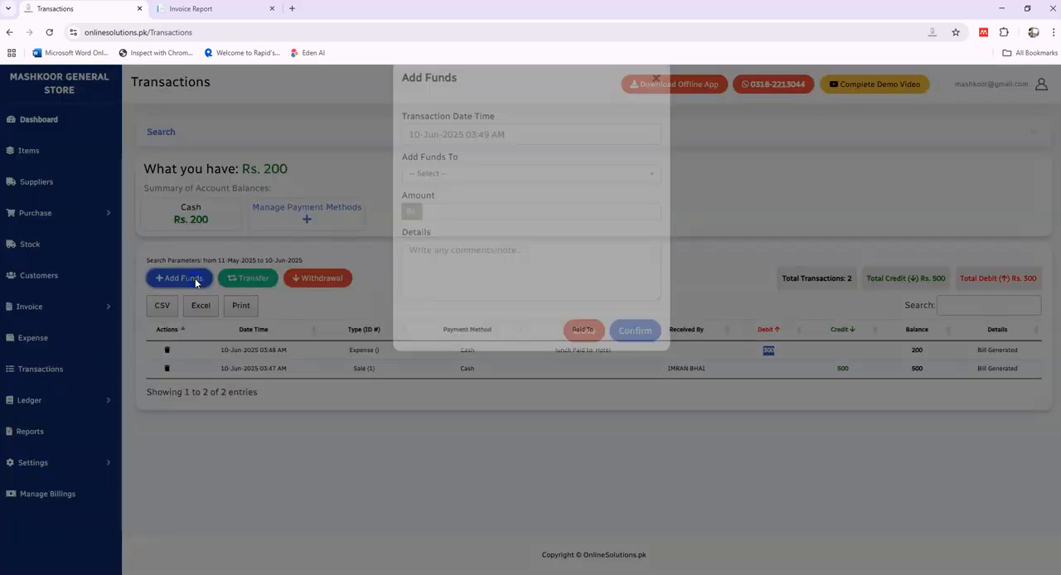
left_click(577, 353)
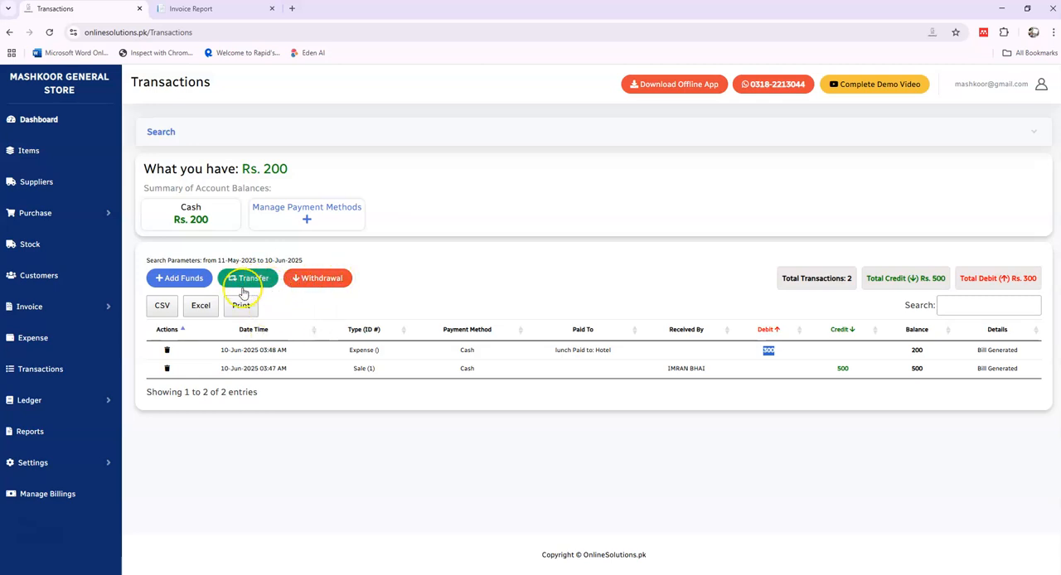
Step: Generate the Customer Ledger report for the named customer and examine the sale invoice debit and the payment credit
left_click(38, 405)
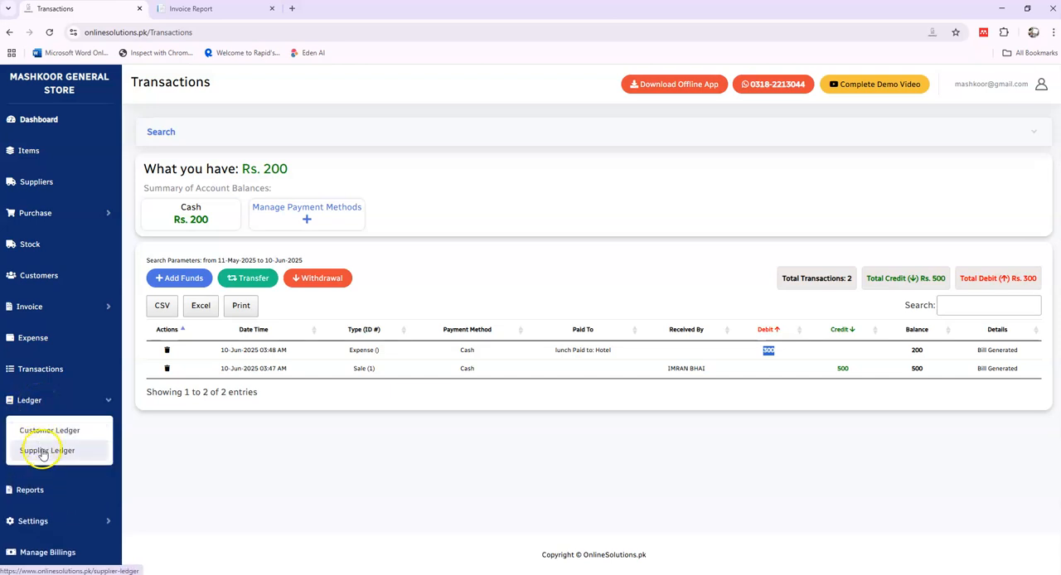
left_click(45, 440)
left_click(319, 146)
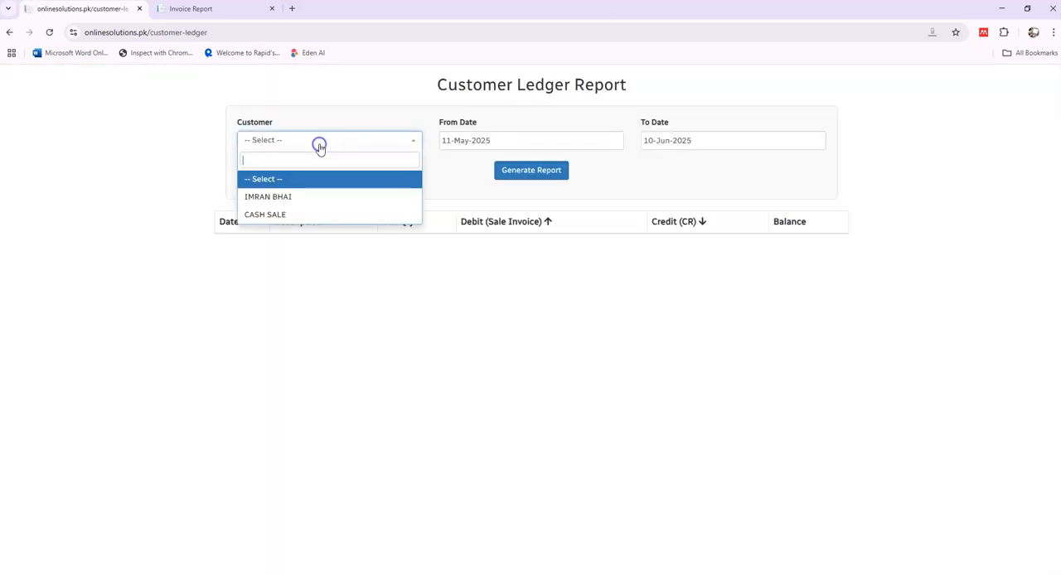
left_click(316, 207)
left_click(514, 176)
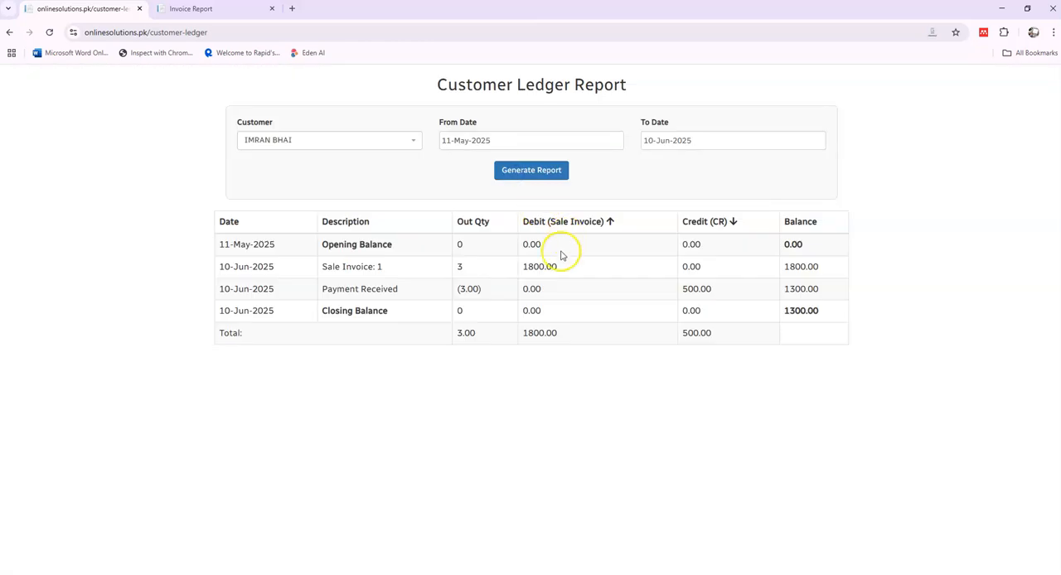
left_click_drag(569, 271, 538, 265)
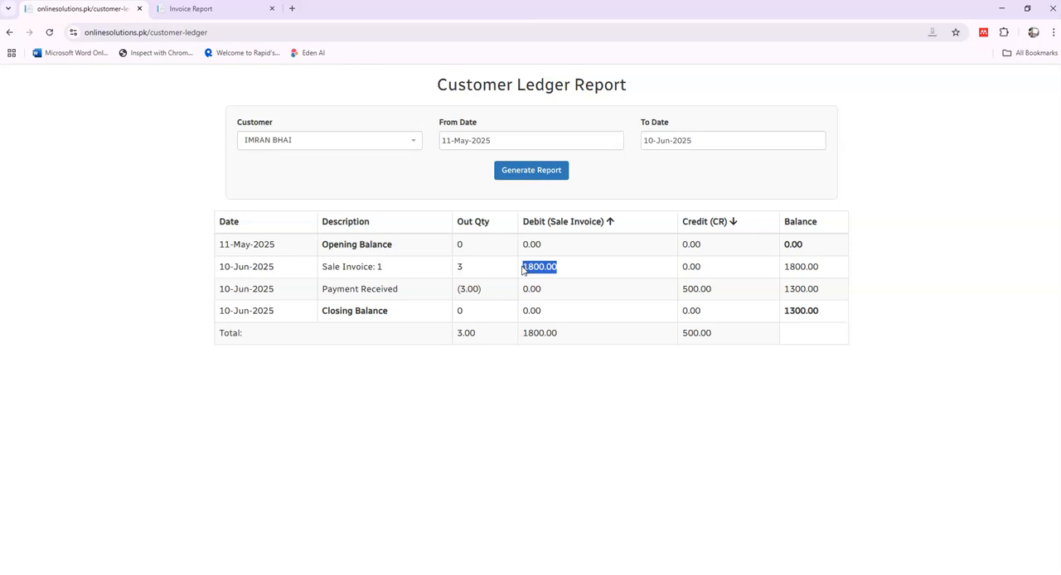
left_click_drag(711, 289, 684, 290)
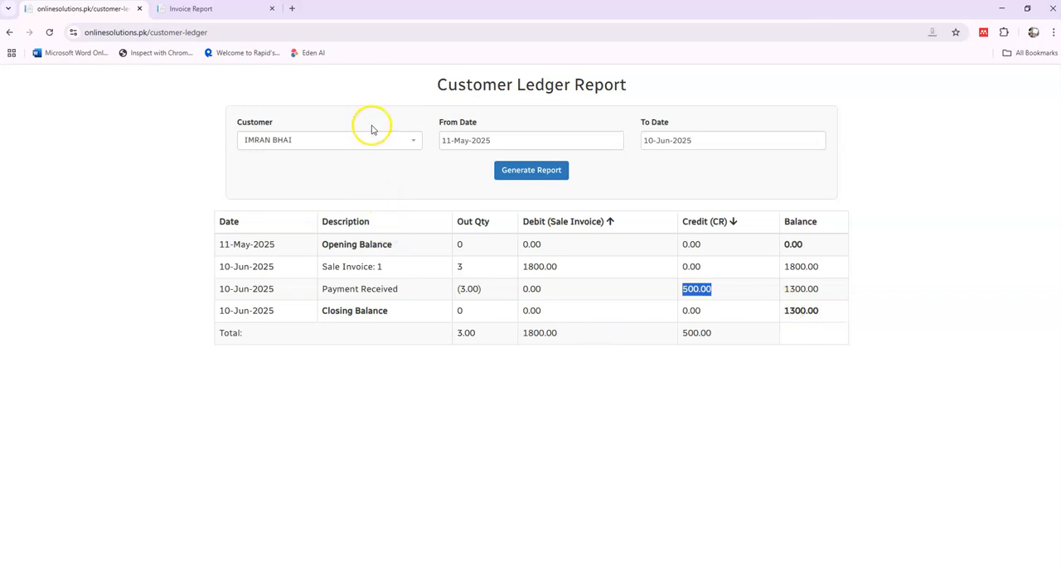
Step: Generate the Supplier Ledger report for Supplier 1 and examine the credit amount of the purchase invoice
left_click(9, 33)
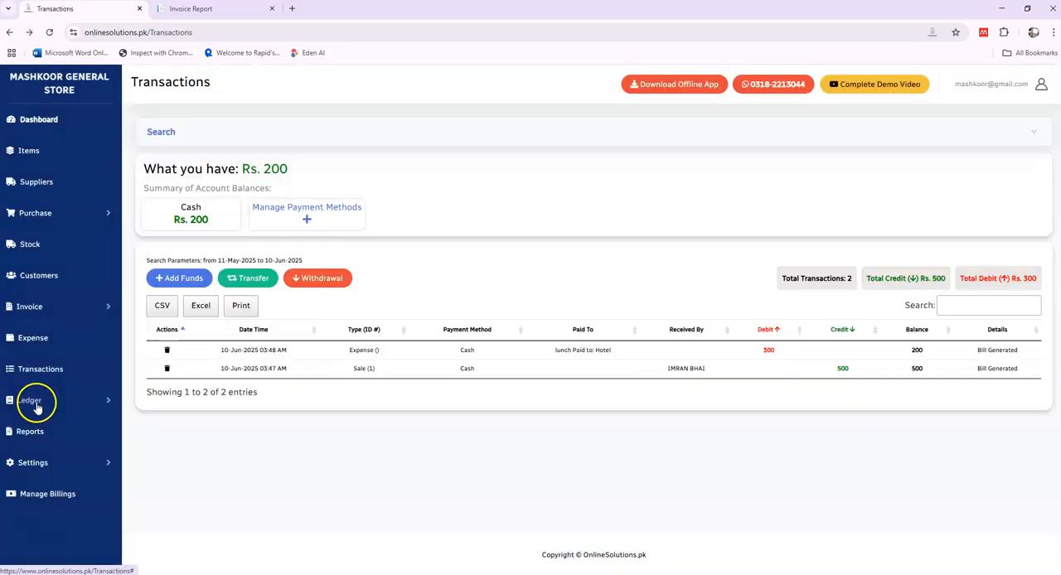
left_click(36, 403)
left_click(42, 450)
left_click(310, 140)
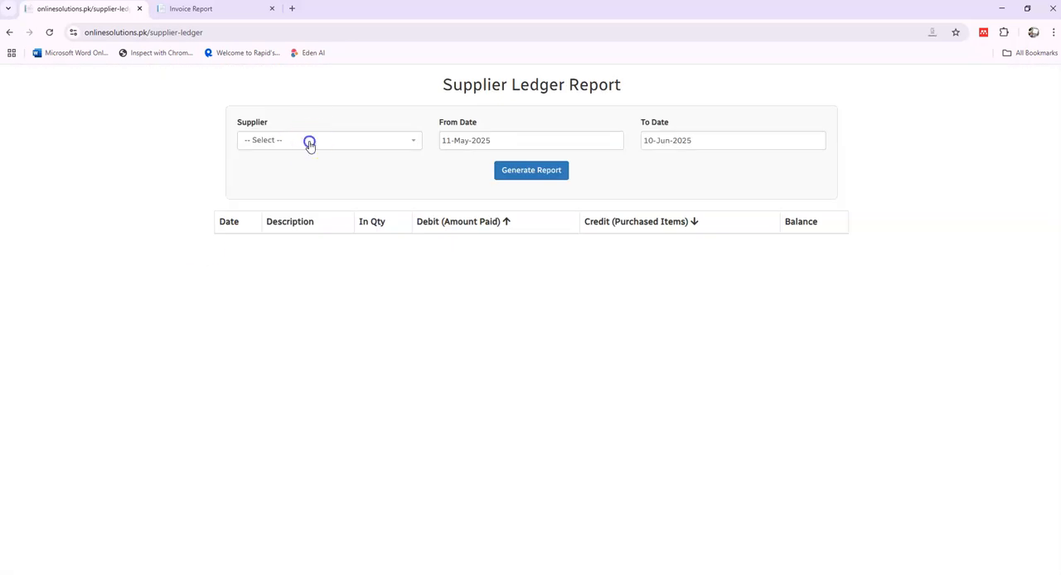
left_click(310, 198)
left_click(561, 172)
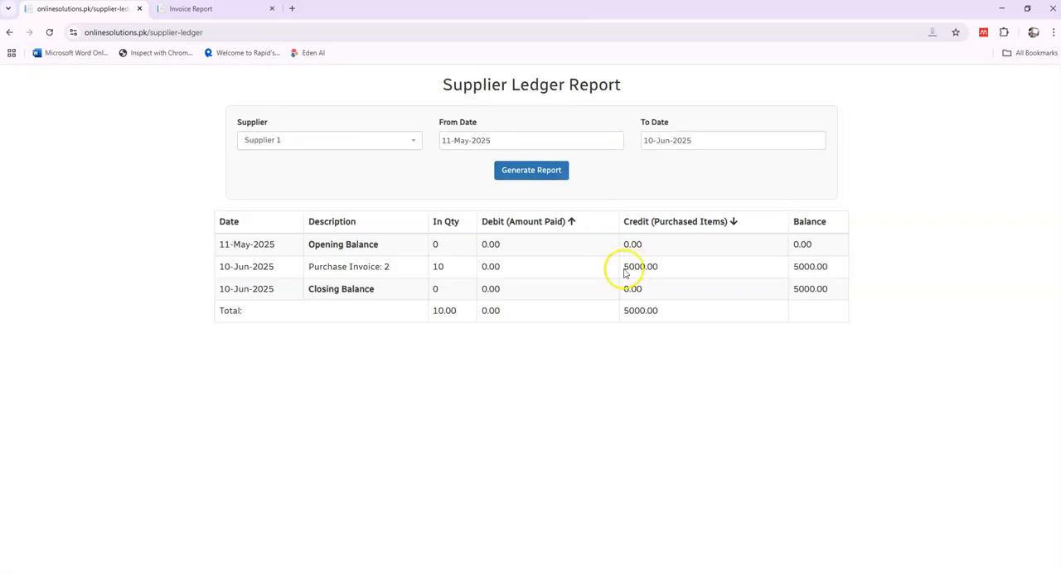
left_click_drag(624, 270, 666, 271)
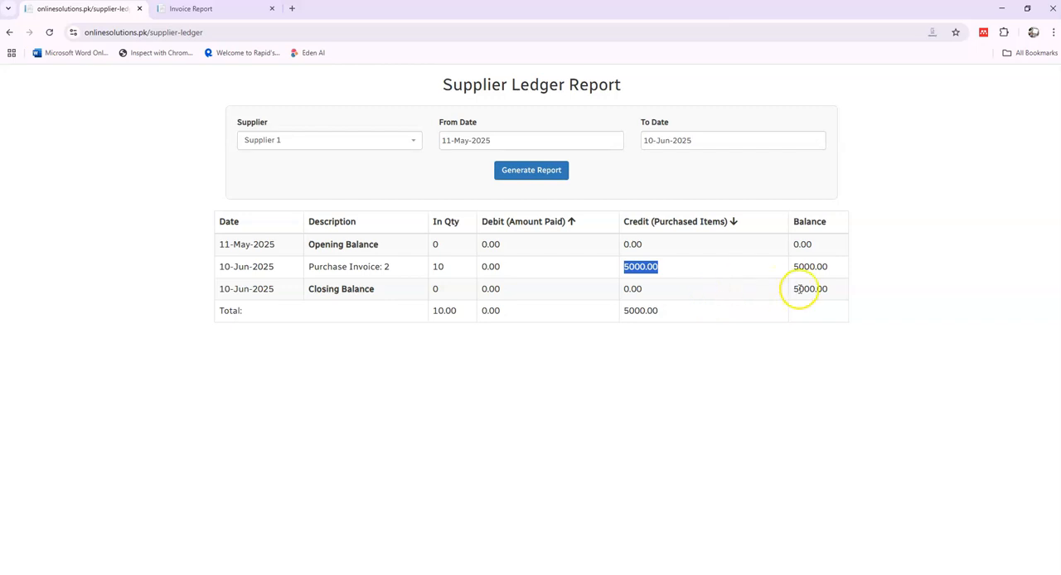
Step: Generate the Profit and Loss report without an item filter using the Average Cost Method, examine the net result, and close the report parameters
left_click(9, 32)
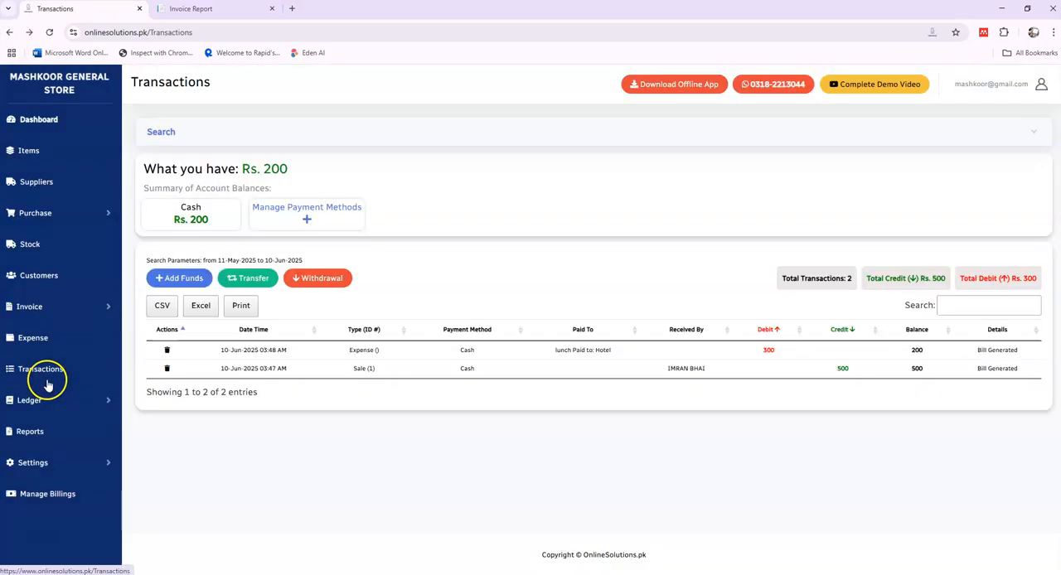
left_click(38, 435)
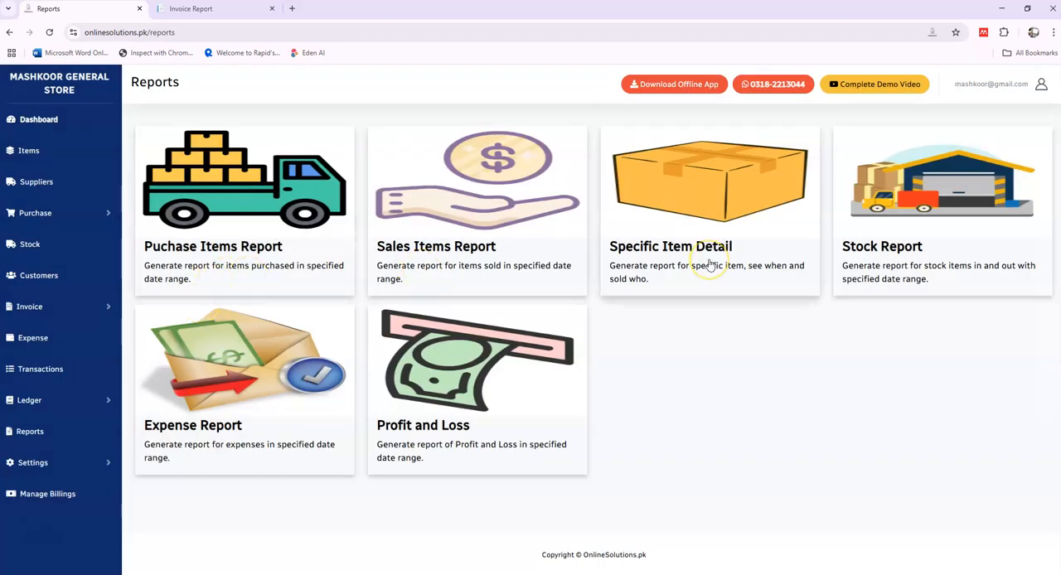
left_click(454, 383)
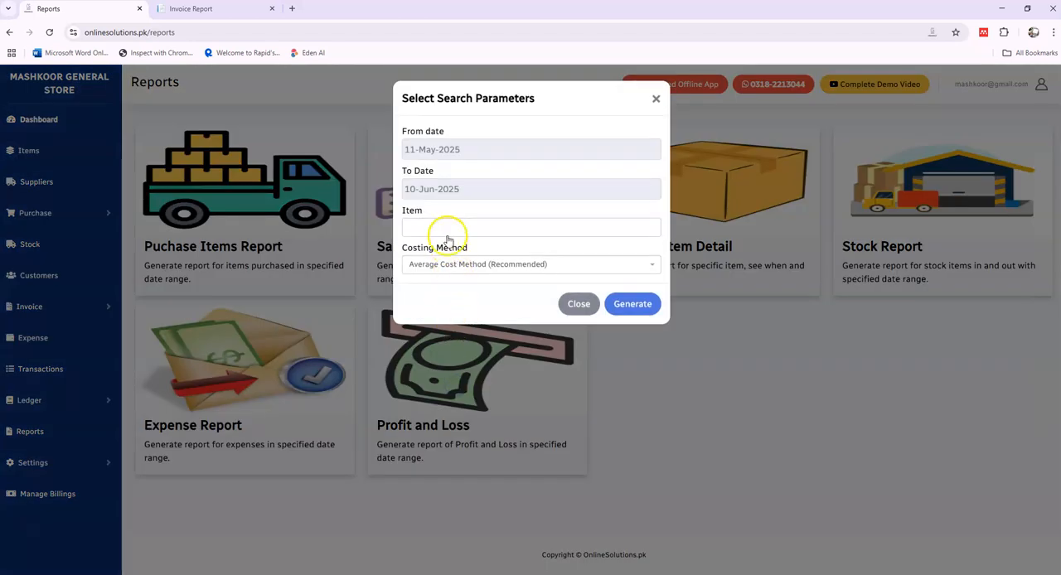
left_click(447, 229)
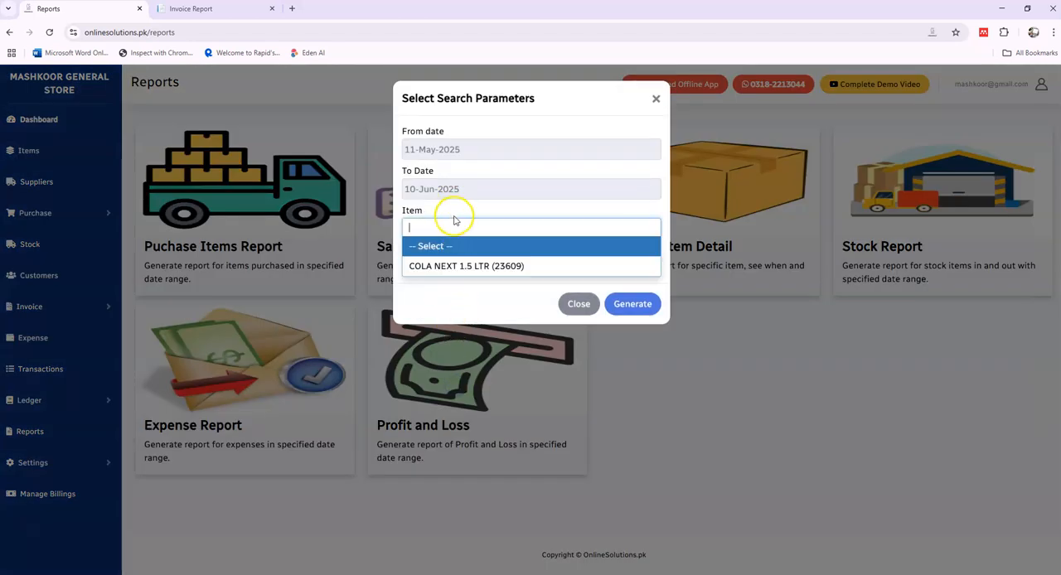
left_click(455, 223)
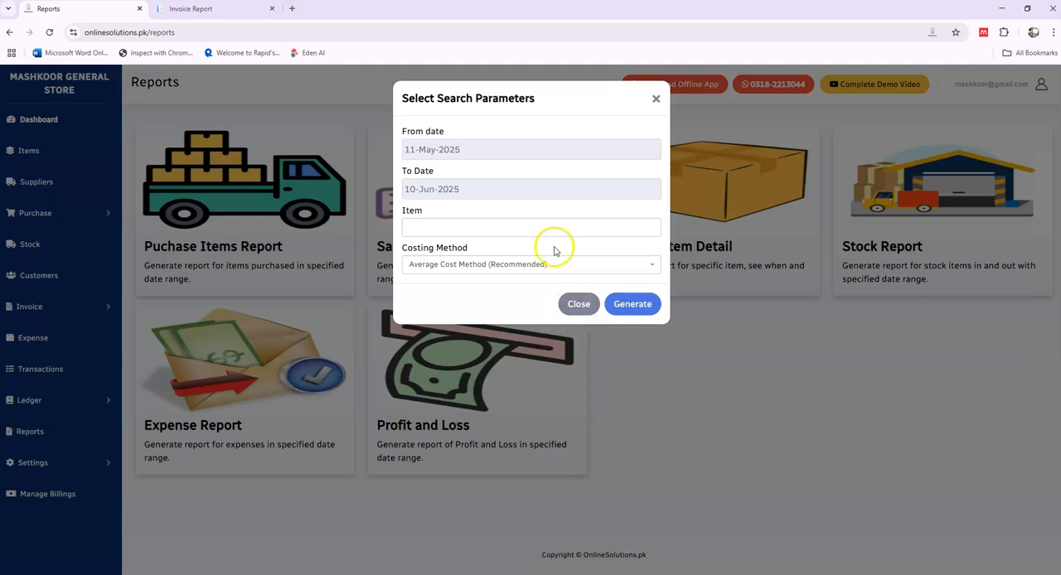
left_click(632, 304)
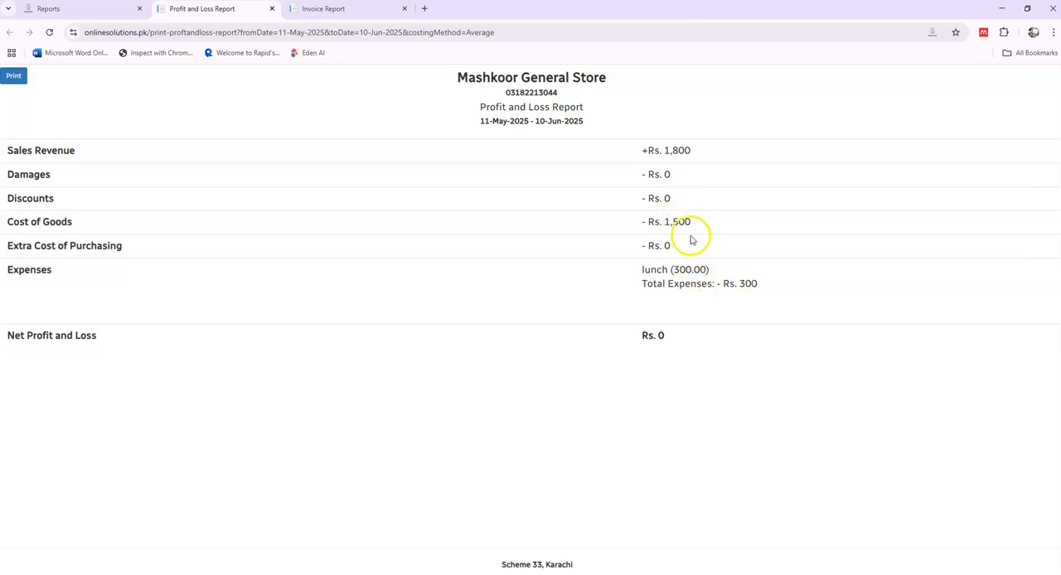
left_click(665, 338)
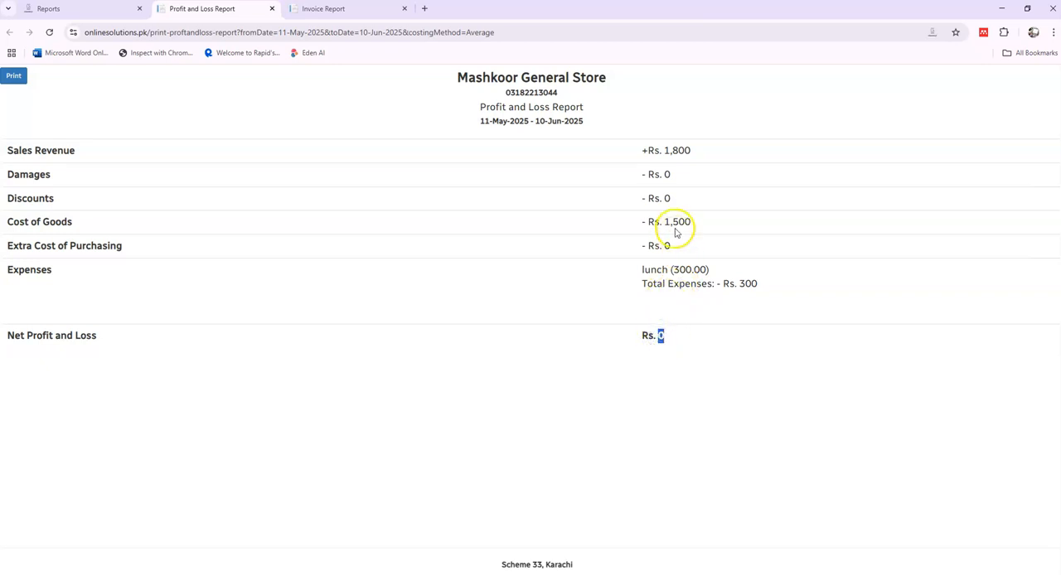
left_click(665, 335)
left_click(100, 11)
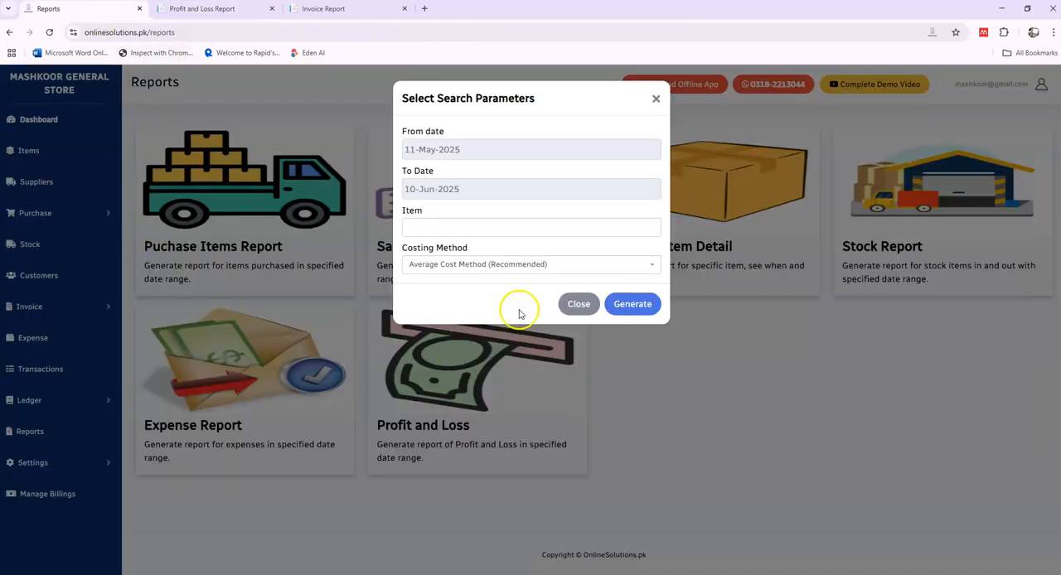
left_click(578, 304)
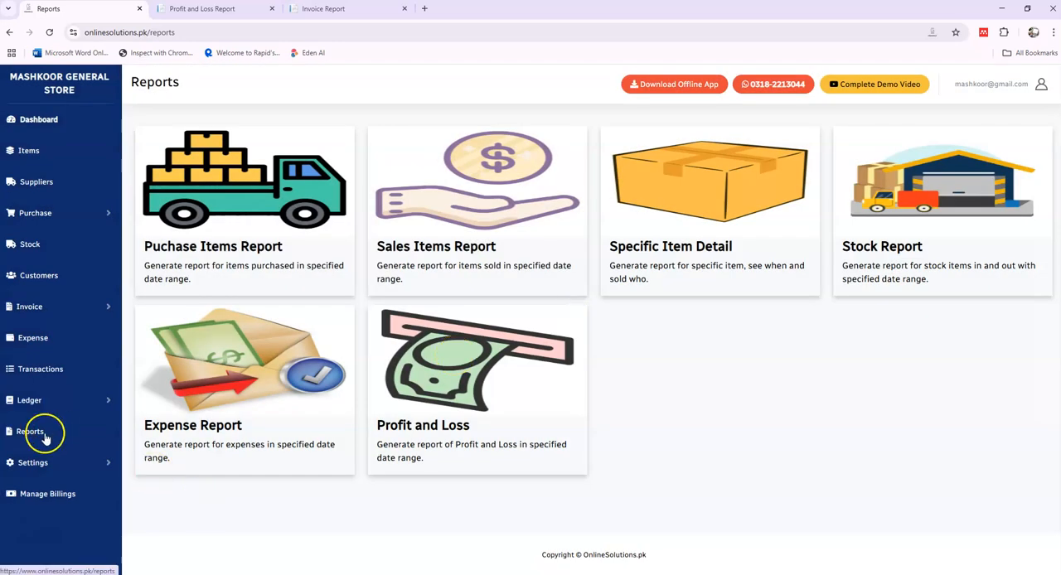
Step: Add a new payment method titled MEEZAN BANK and save it
left_click(48, 462)
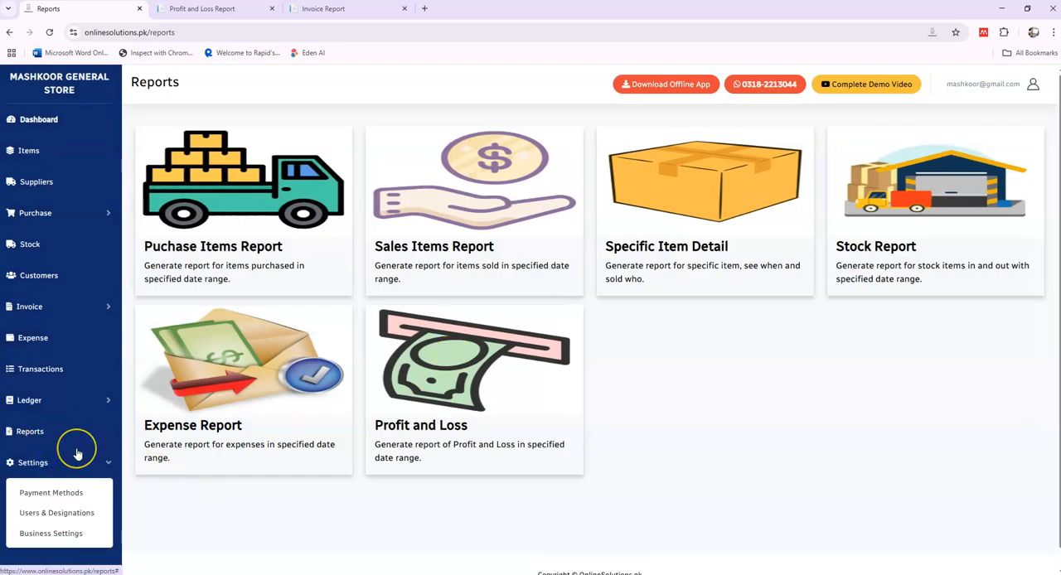
scroll(76, 454, "down", 1)
left_click(78, 473)
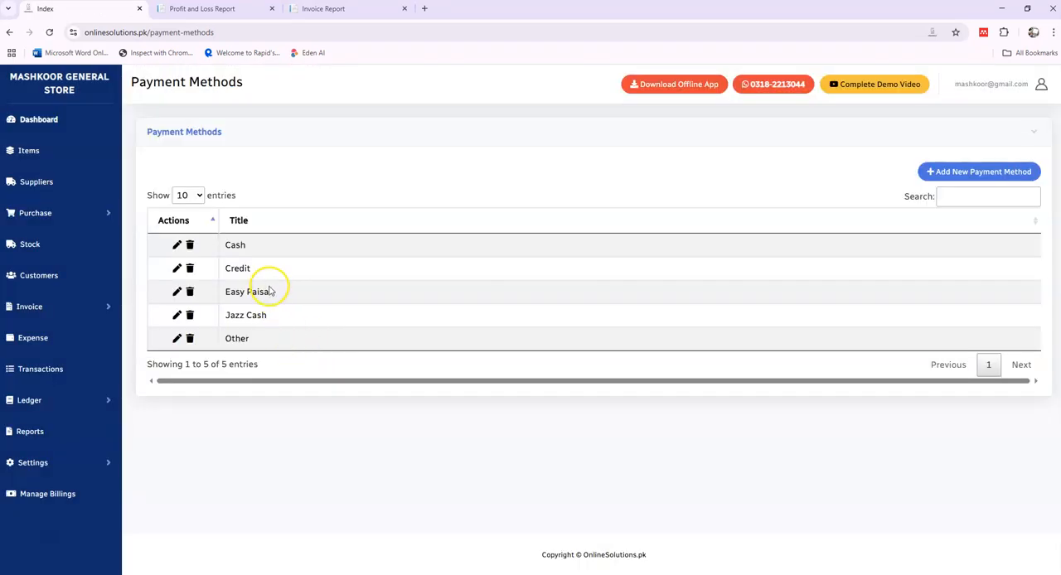
left_click(1003, 172)
left_click(498, 150)
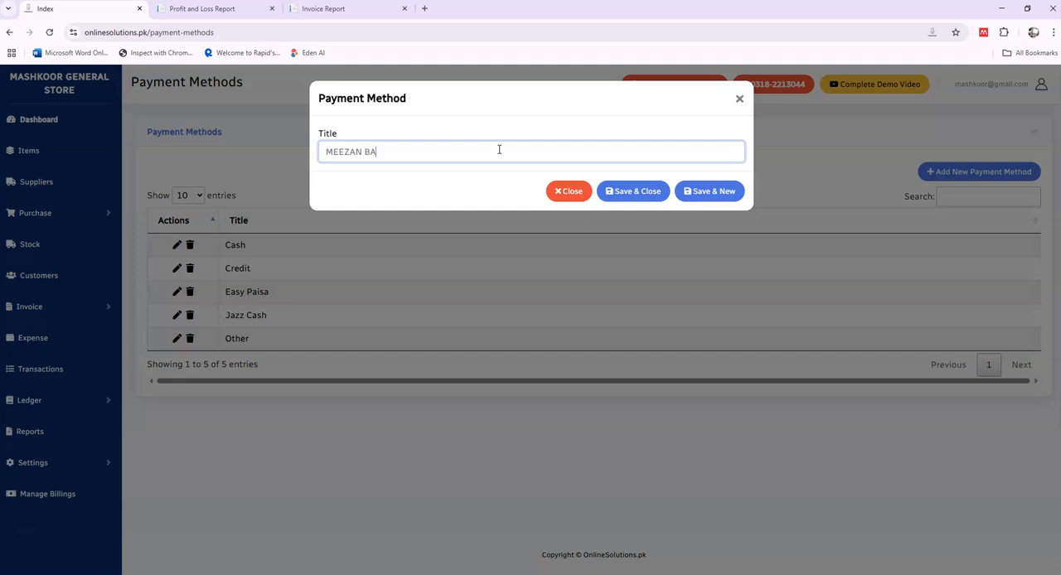
left_click(630, 190)
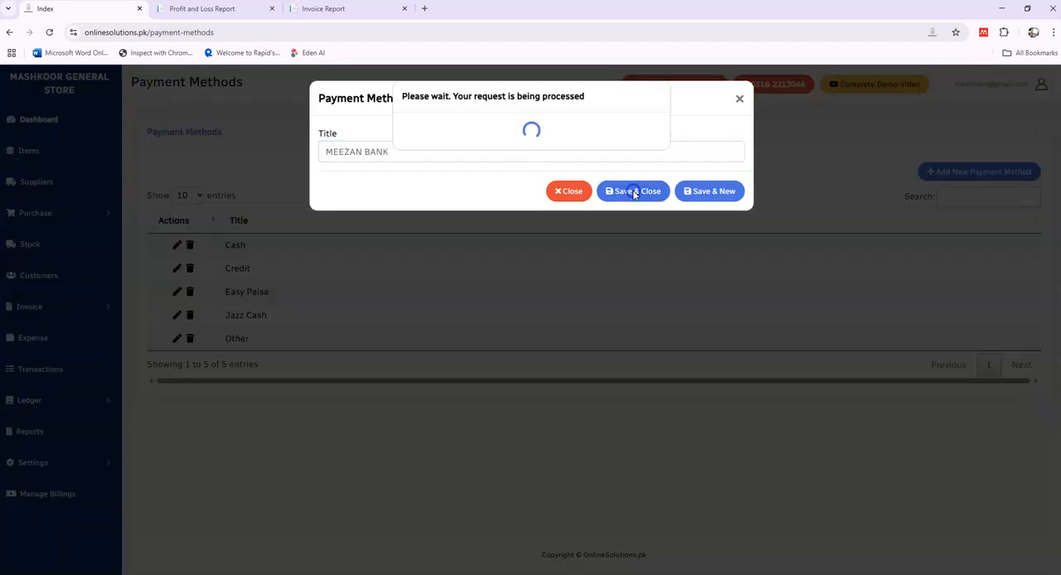
Step: Add a designation titled Cashier with the Add Invoices and Edit Invoices rights, and save it
left_click(25, 464)
scroll(76, 476, "down", 1)
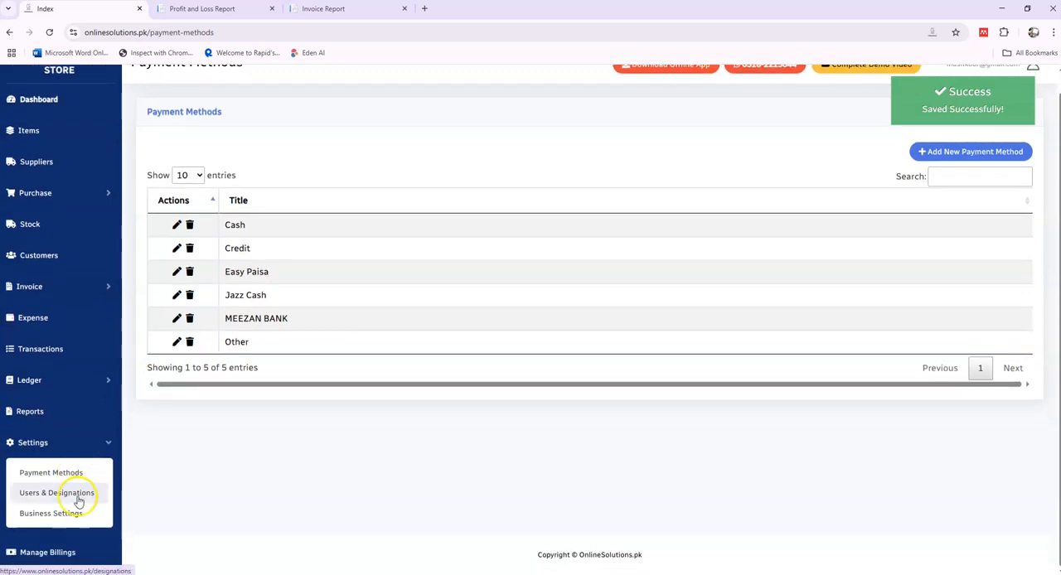
left_click(78, 501)
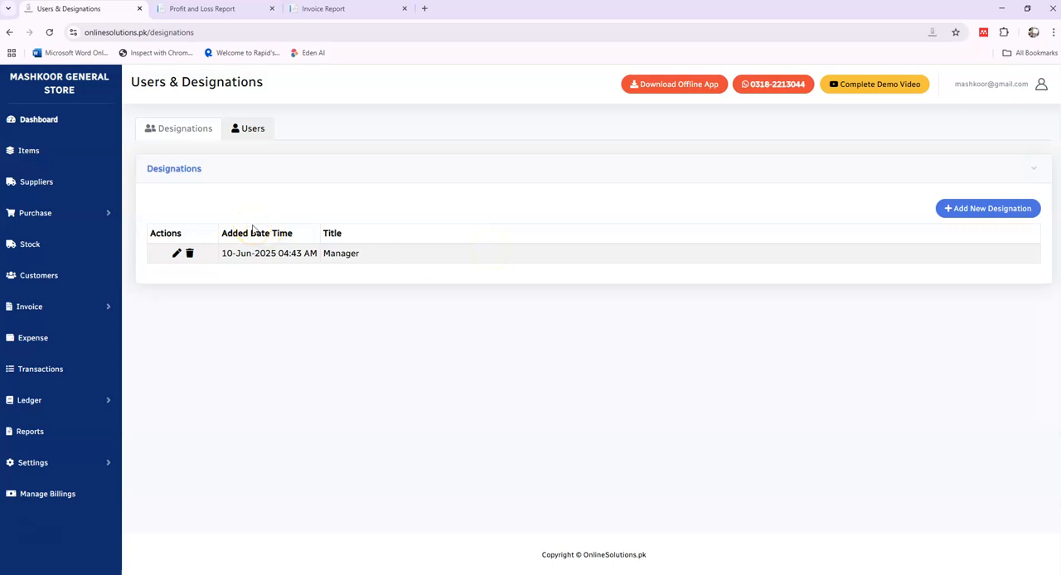
left_click(979, 211)
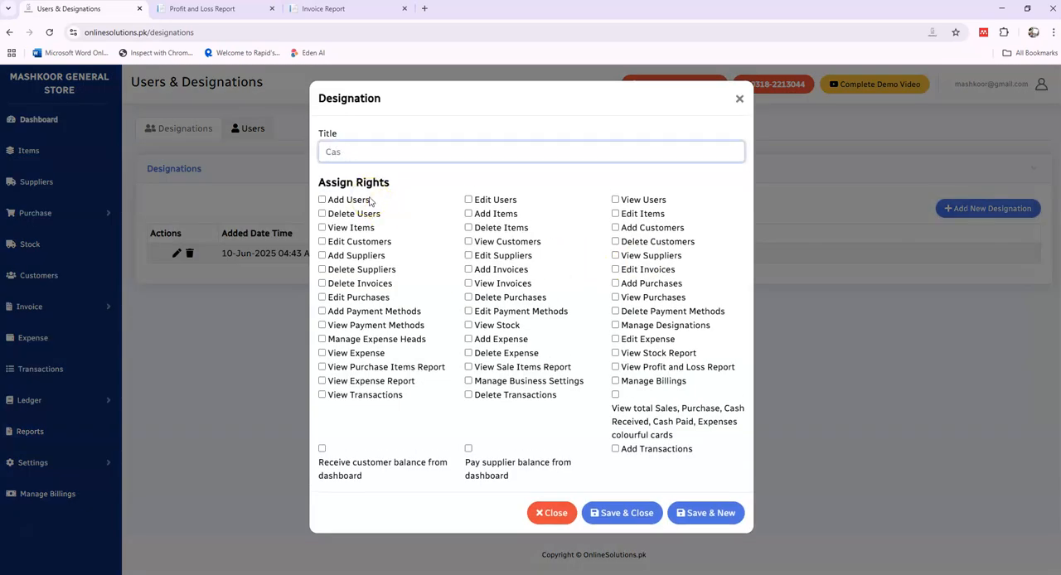
left_click(487, 269)
left_click(631, 272)
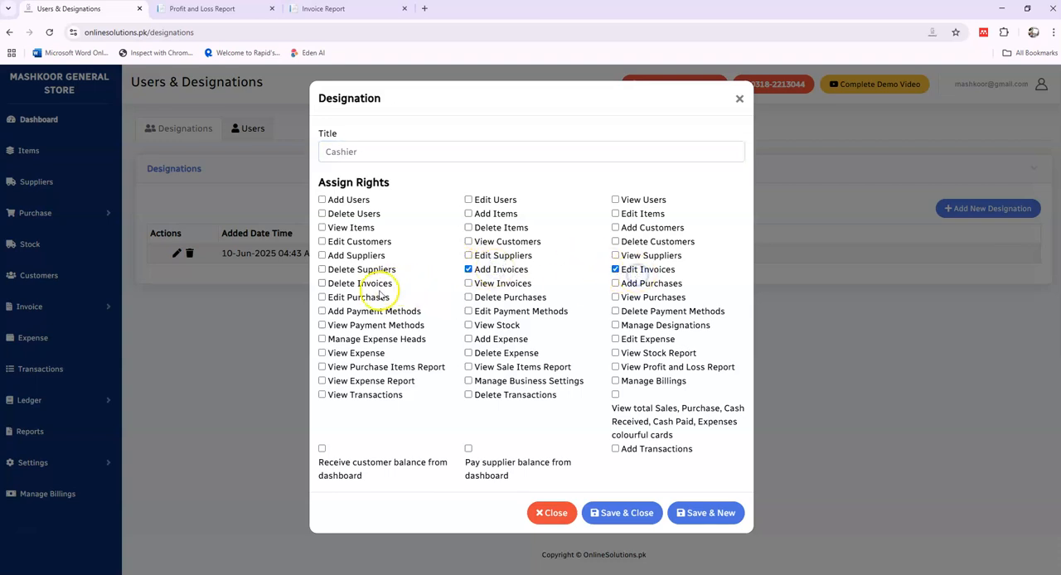
left_click(610, 512)
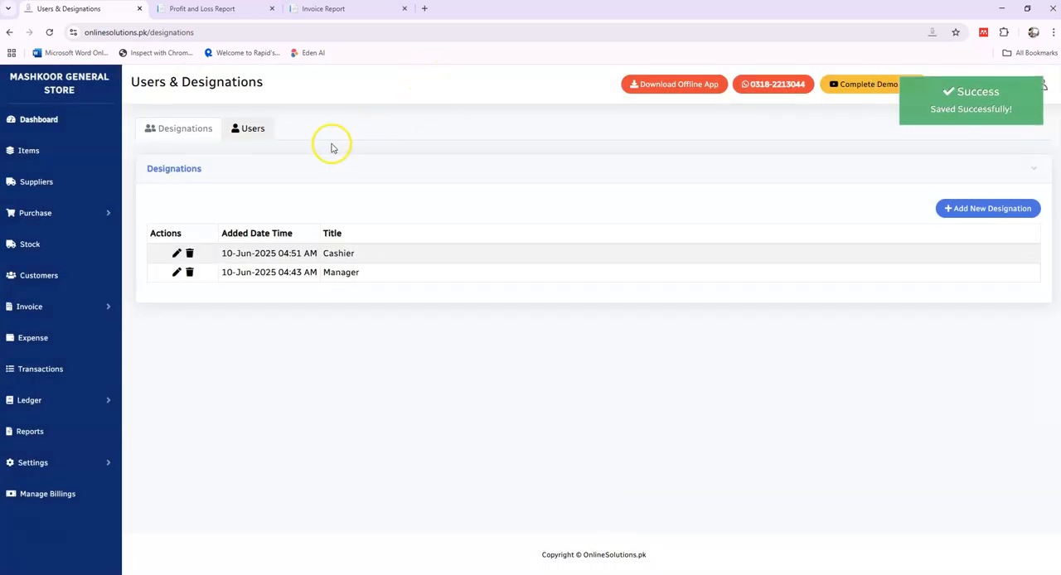
Step: Add a new user with a name and login username, assign the Cashier designation, save the user and close the form
left_click(260, 132)
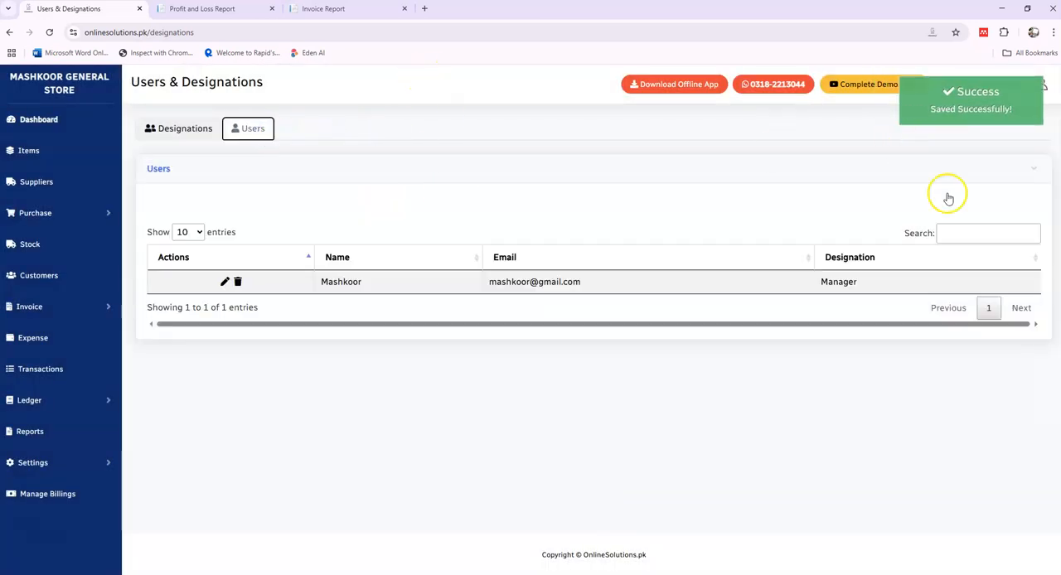
left_click(1002, 207)
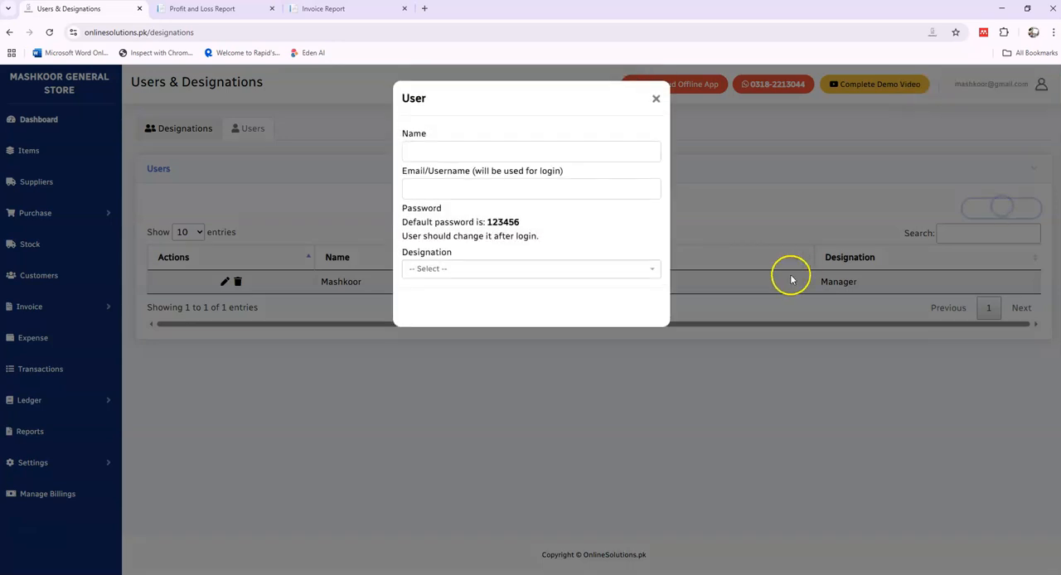
left_click(425, 147)
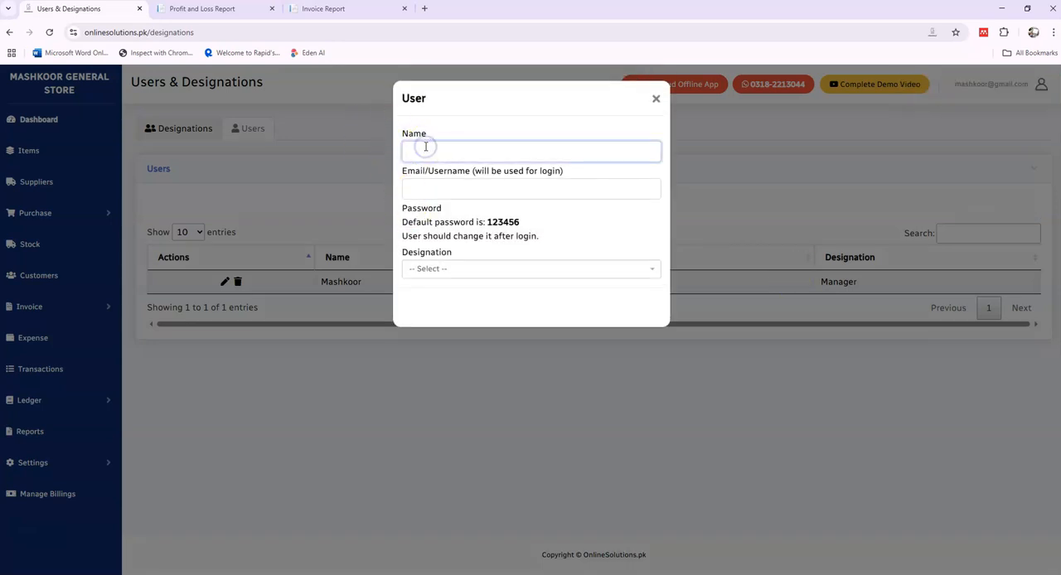
key("Tab")
type("jamal")
key("Tab")
key("Down")
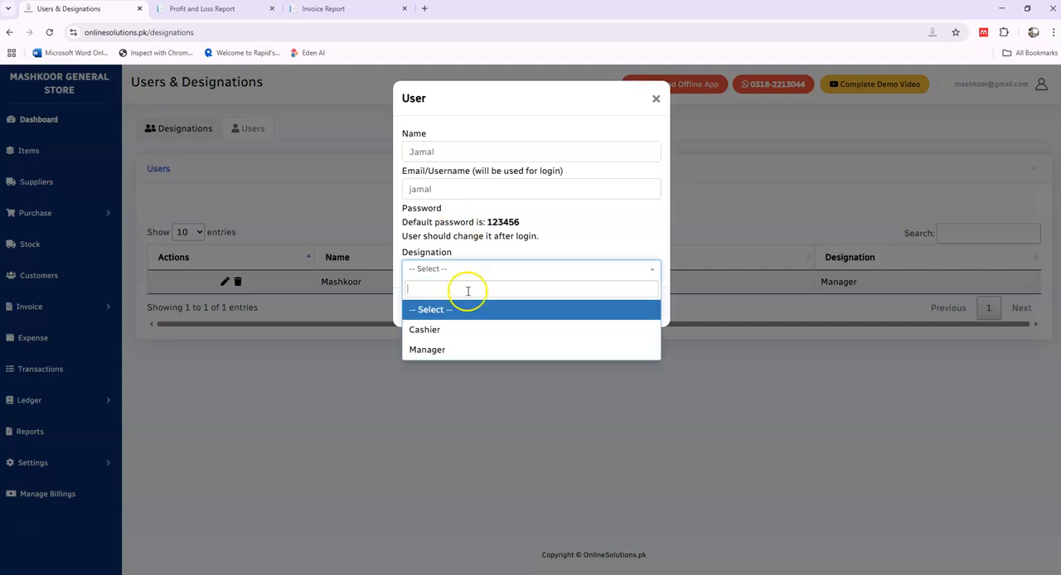
left_click(473, 329)
left_click(628, 307)
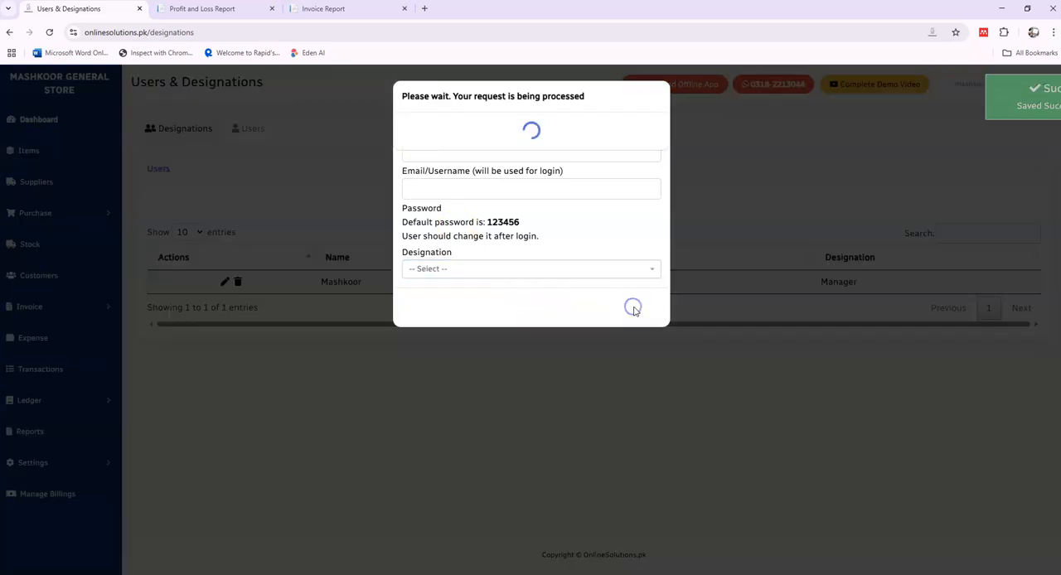
left_click(656, 99)
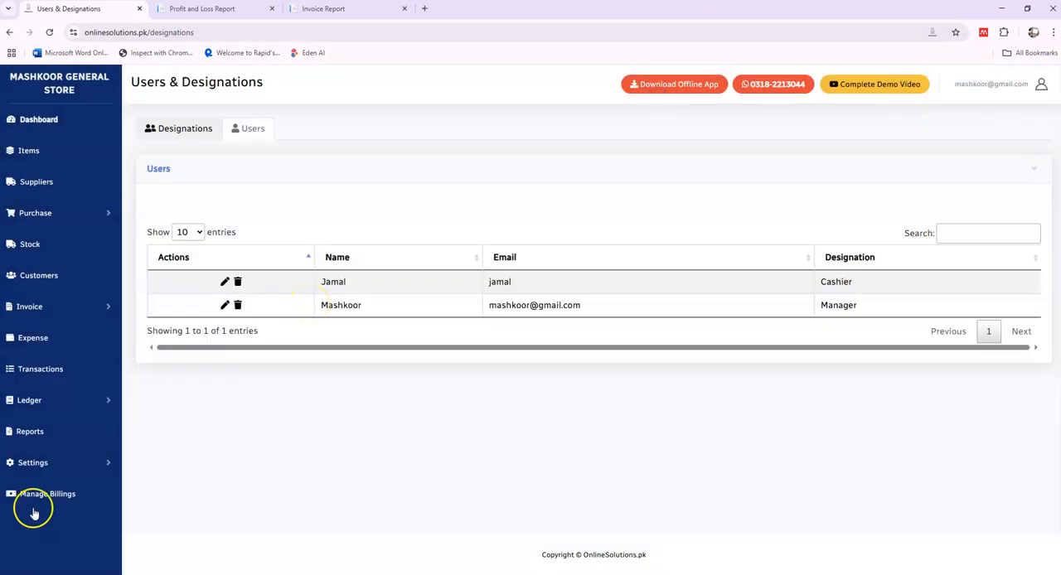
Step: Open the Manage Business settings and examine the store's name, contact and address under Basic Information
left_click(33, 464)
left_click(73, 514)
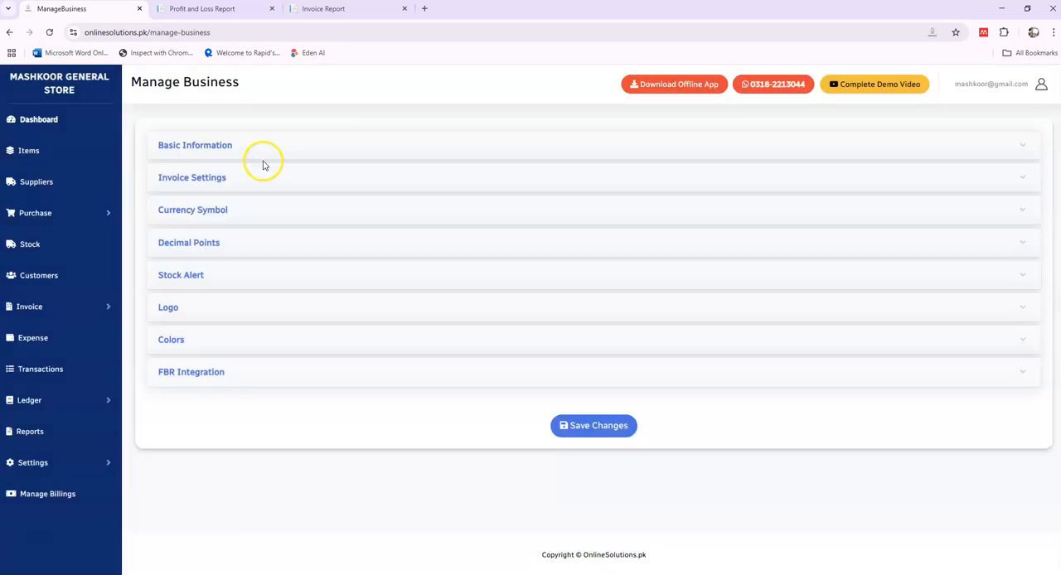
left_click(240, 145)
left_click(251, 199)
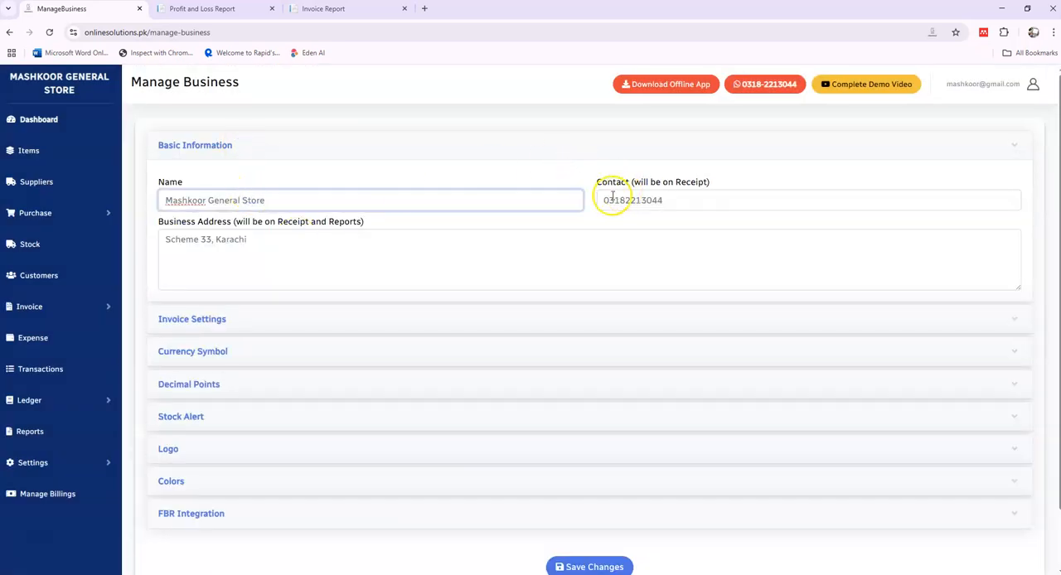
Step: Expand Invoice Settings and examine the bill headline, item-wise discount, total weight and booking sheet options
left_click(238, 322)
scroll(238, 326, "down", 2)
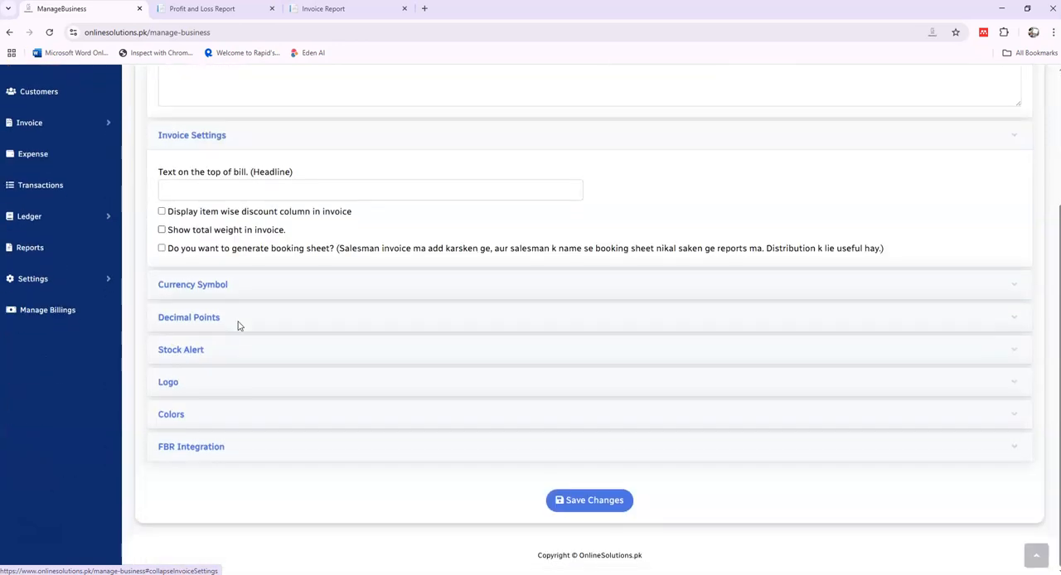
left_click(221, 195)
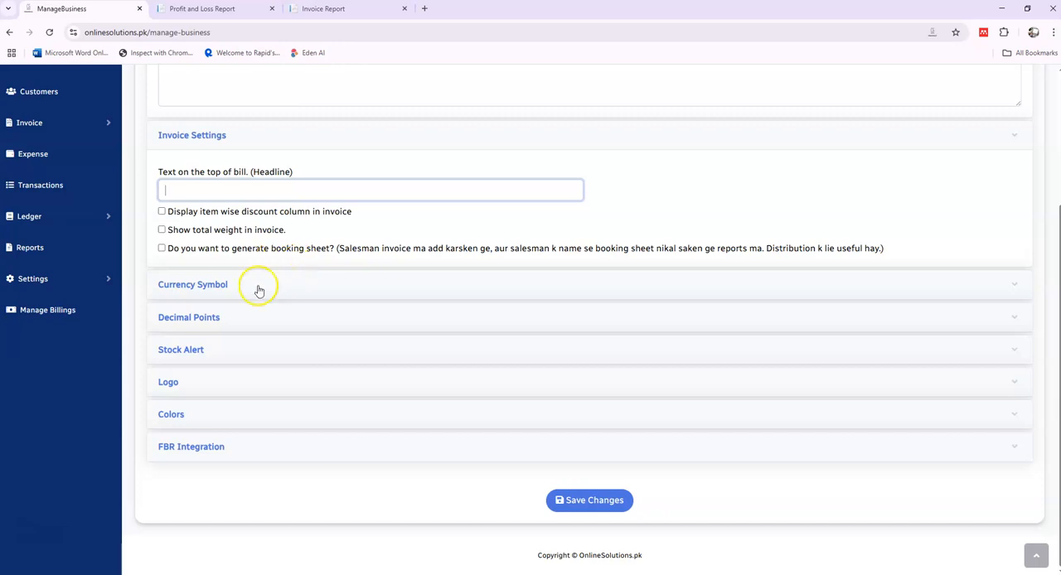
Step: Expand the Currency Symbol and Decimal Points sections and examine their options
left_click(234, 290)
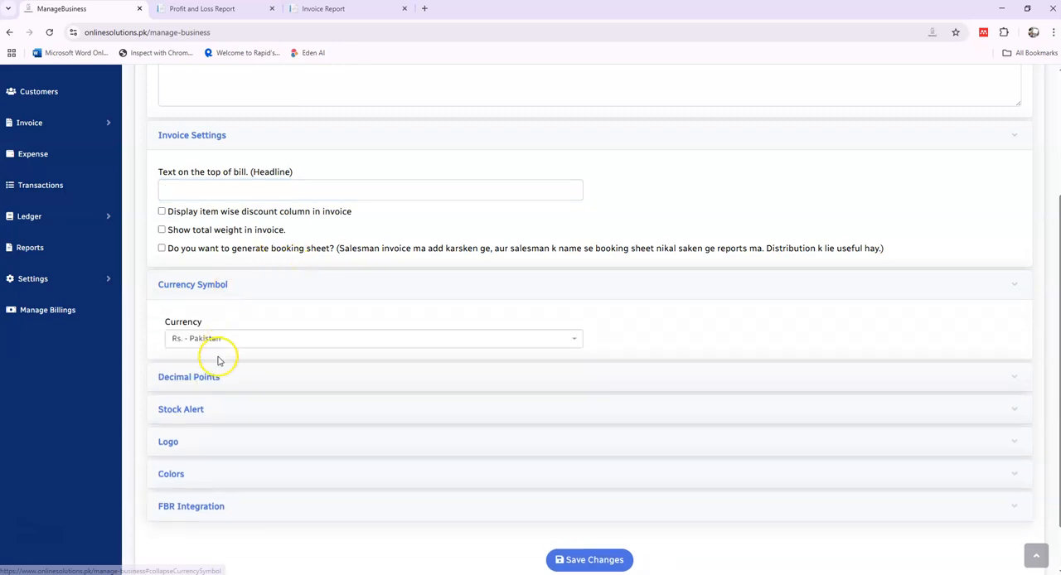
left_click(221, 378)
scroll(220, 375, "down", 2)
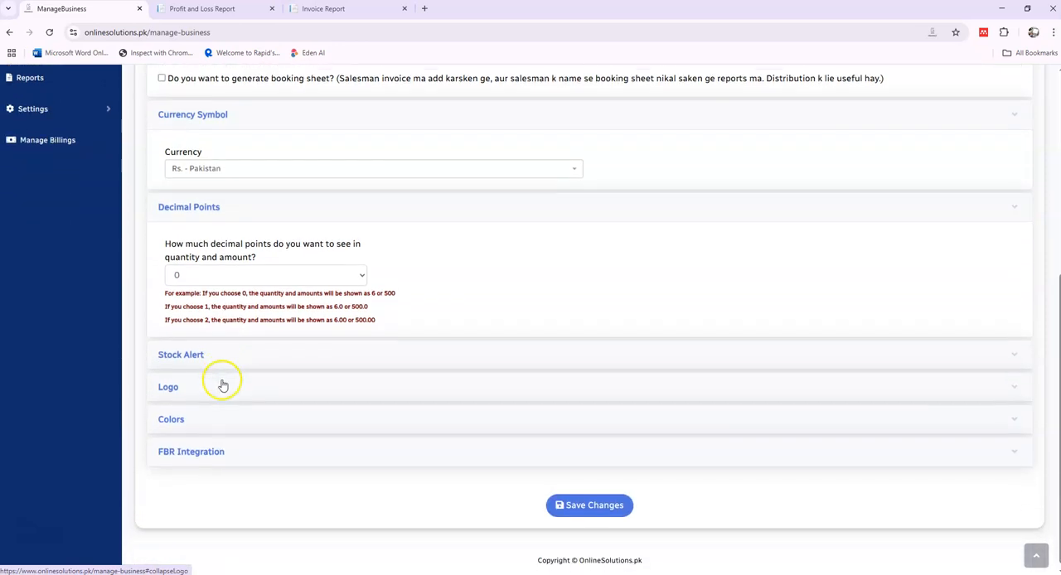
Step: Expand the Logo and Colors sections to examine the logo upload and the sidebar and font color settings
left_click(199, 386)
scroll(199, 387, "down", 1)
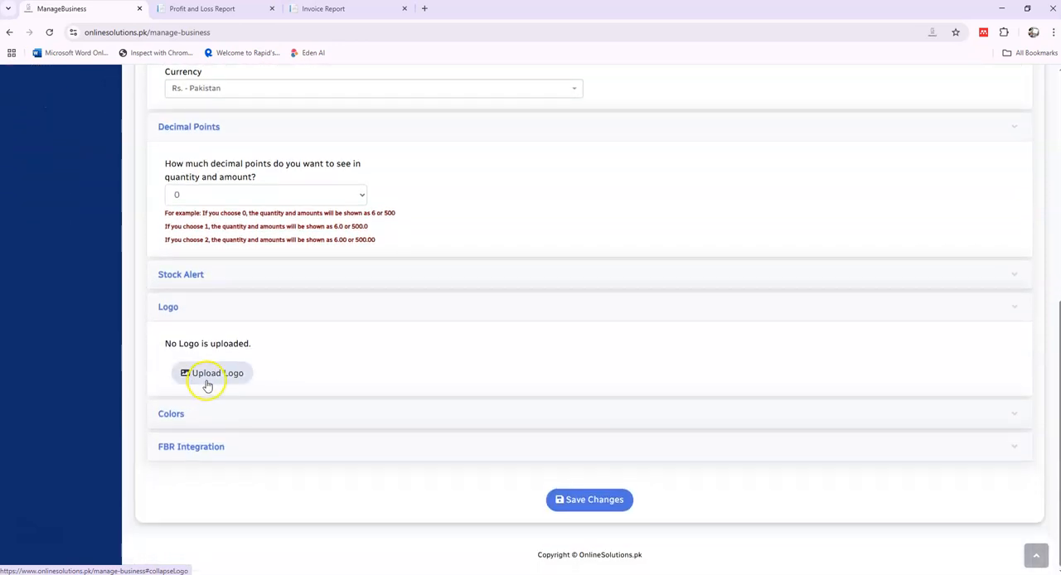
left_click(203, 422)
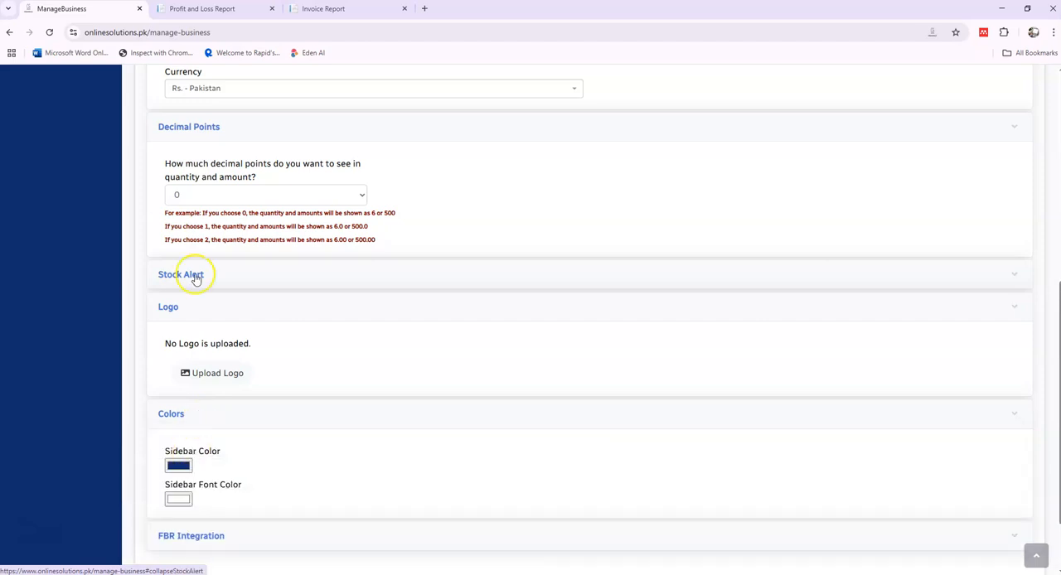
scroll(197, 277, "up", 5)
scroll(196, 277, "down", 2)
scroll(197, 277, "down", 5)
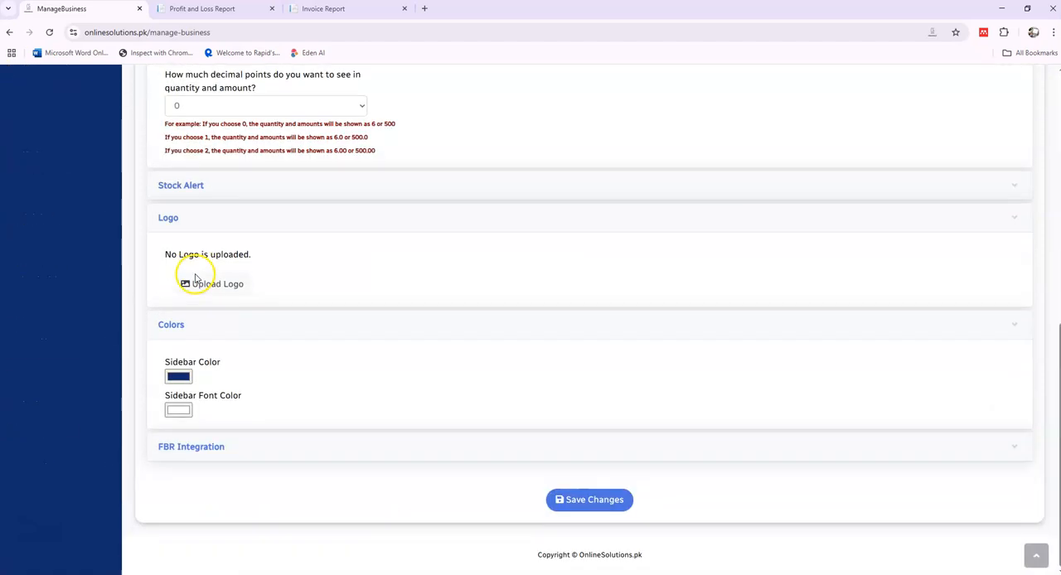
Step: Expand FBR Integration, examine the POS ID and USIN fields, and collapse the section again
left_click(192, 436)
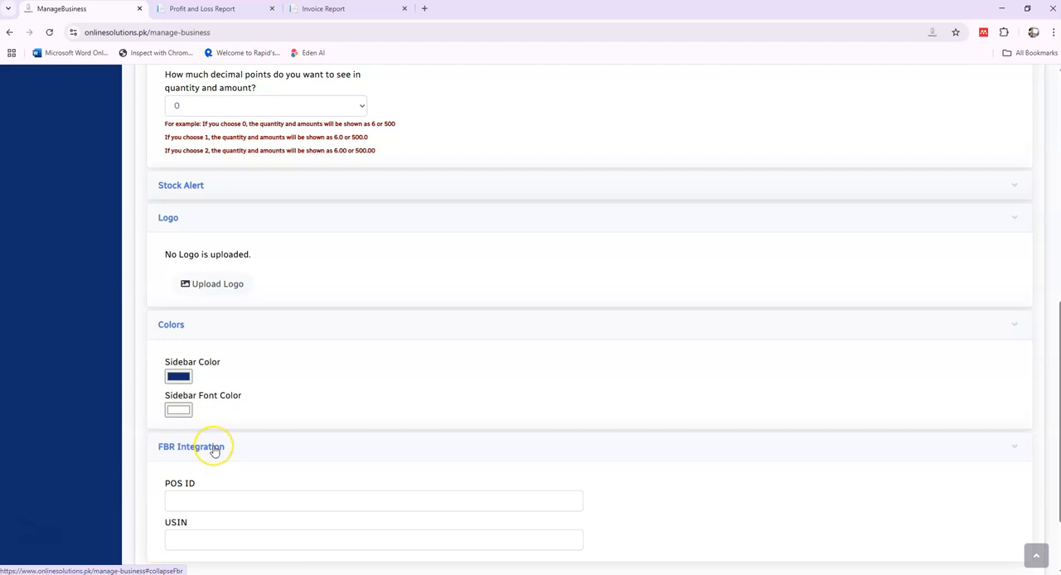
scroll(213, 448, "down", 1)
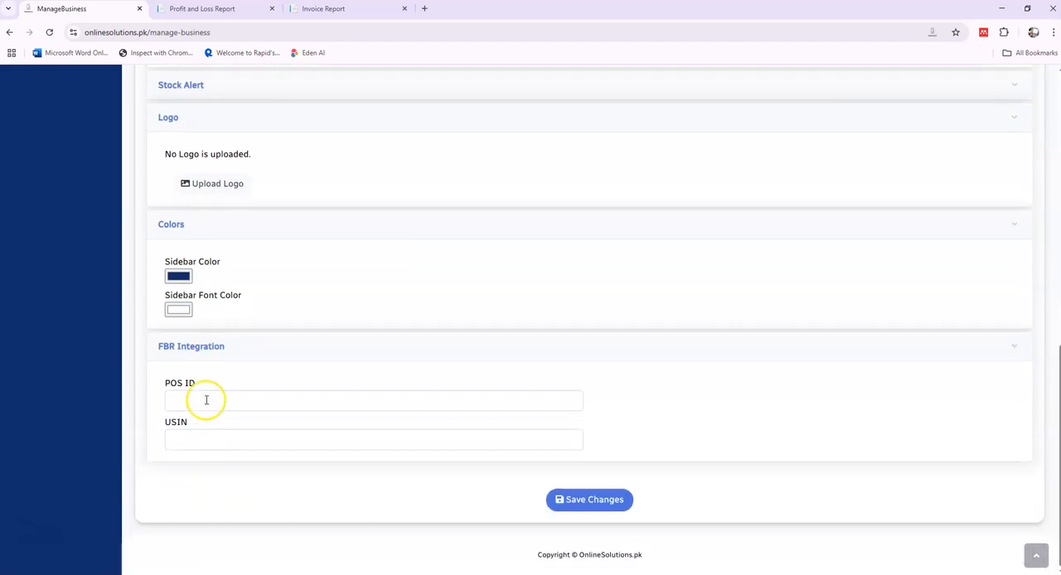
left_click(194, 394)
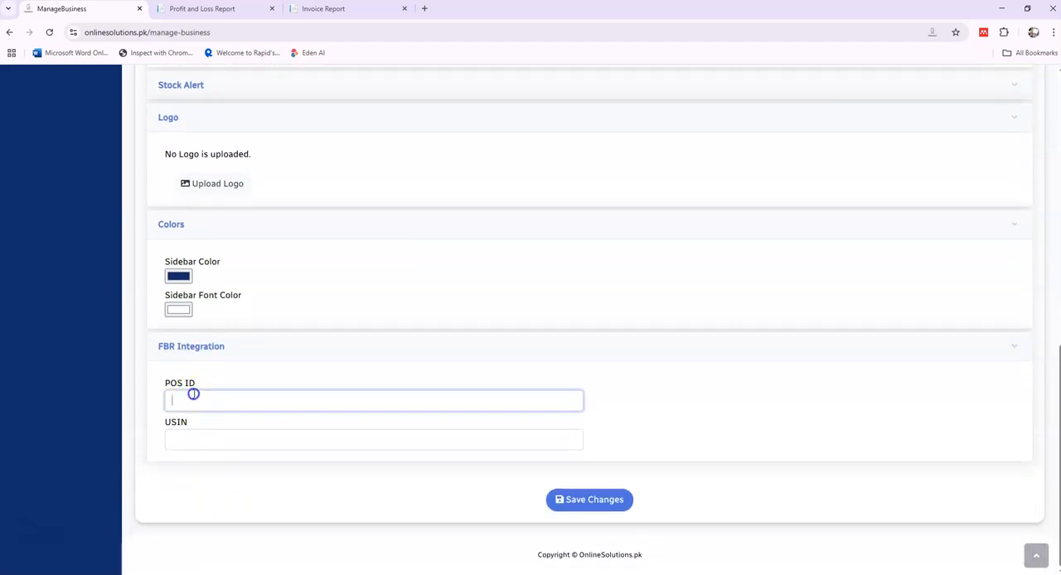
left_click(199, 348)
scroll(198, 352, "up", 10)
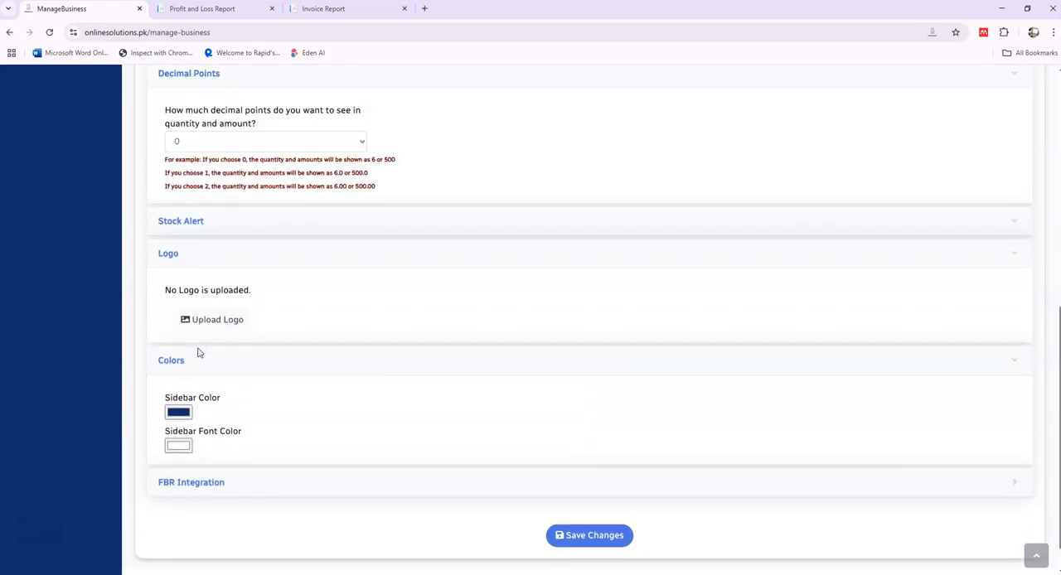